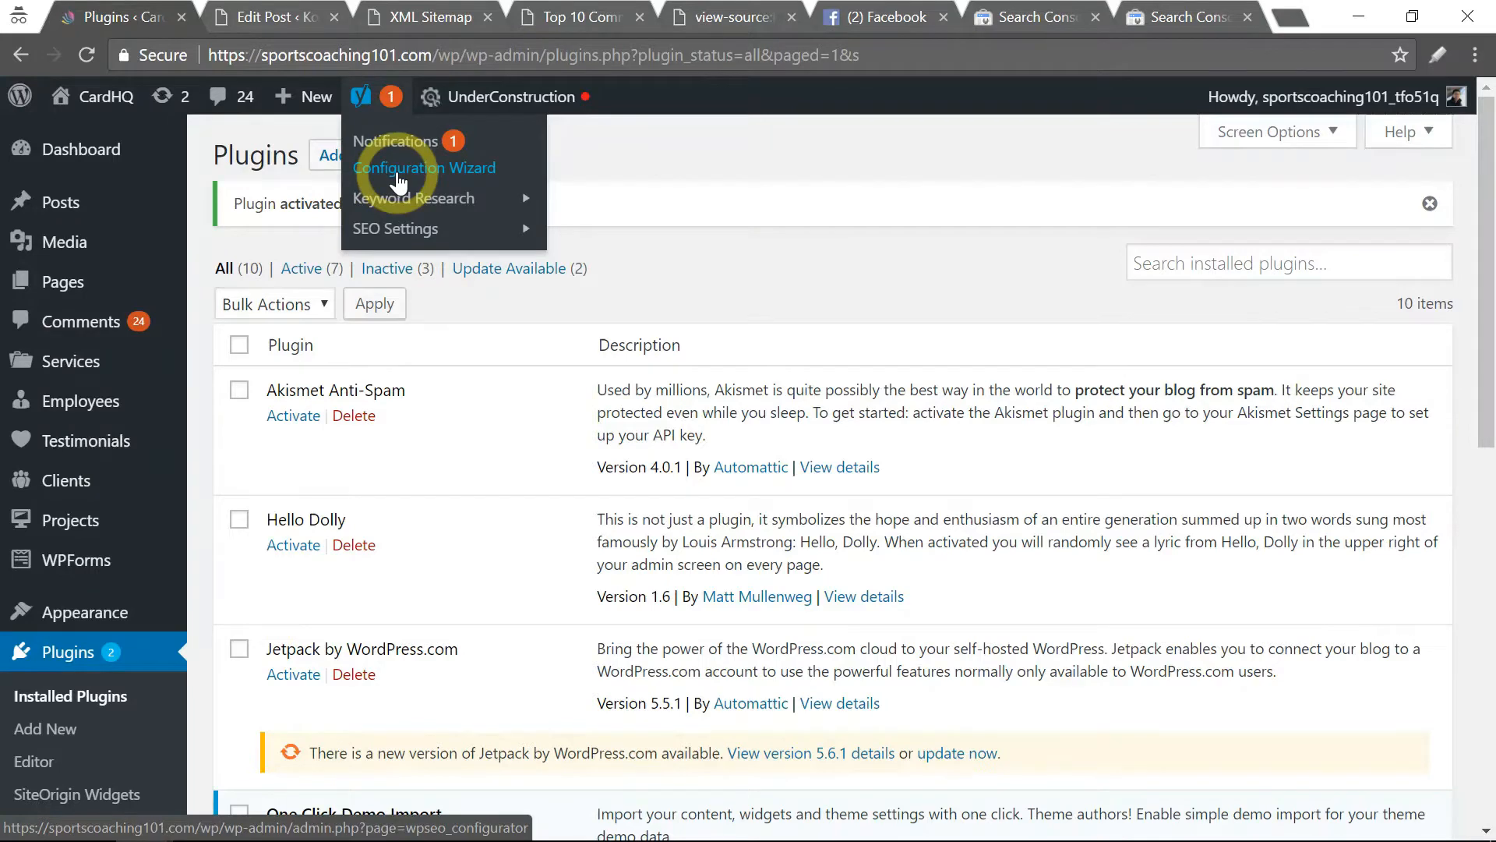
Step: Open the Yoast SEO configuration wizard and start the self-guided Yoast SEO configuration
click(398, 177)
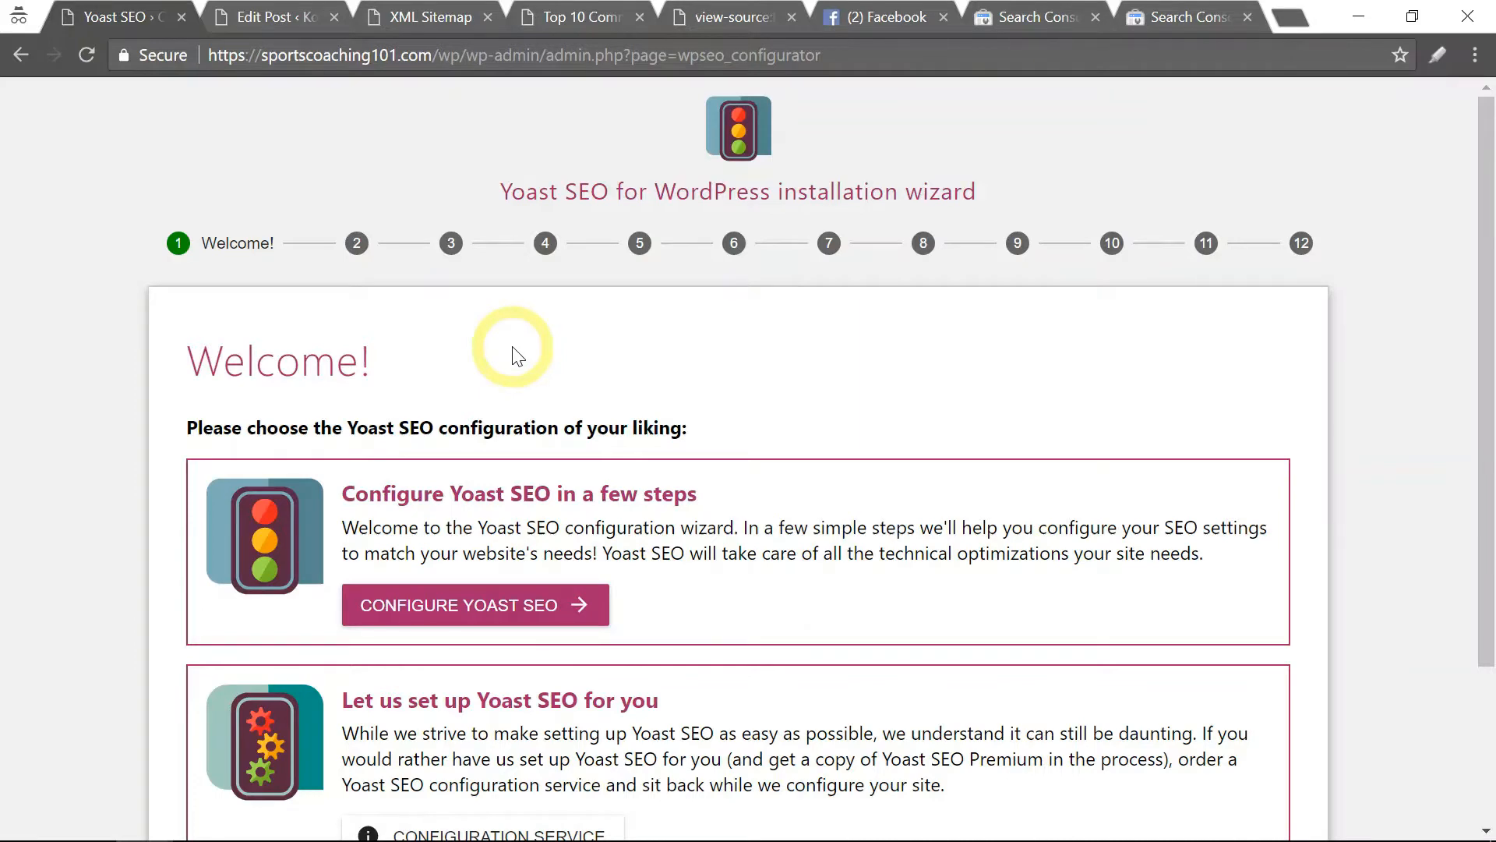
scroll(485, 347, down, 2)
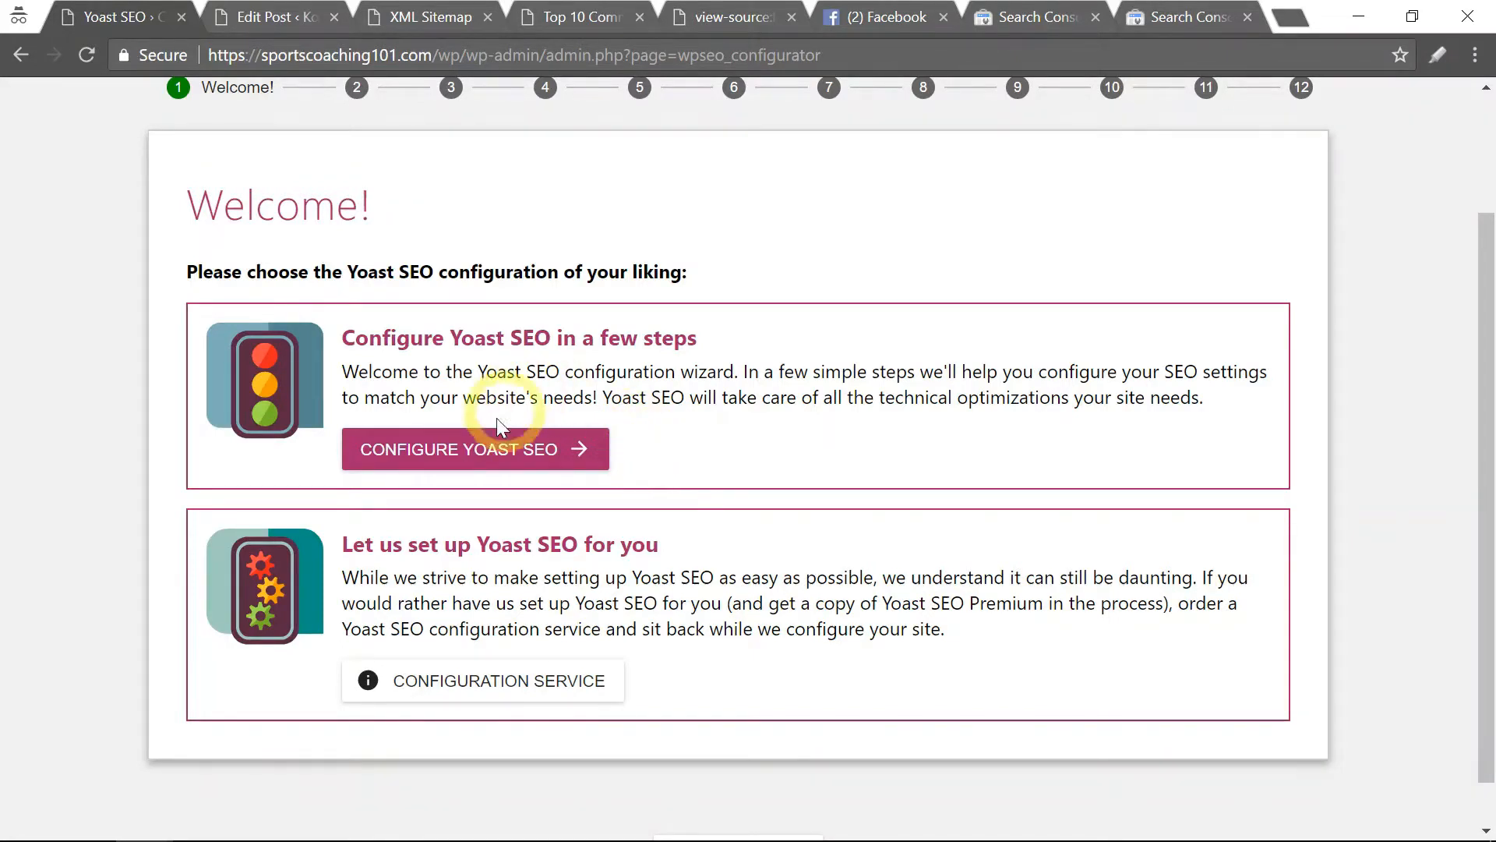
click(480, 460)
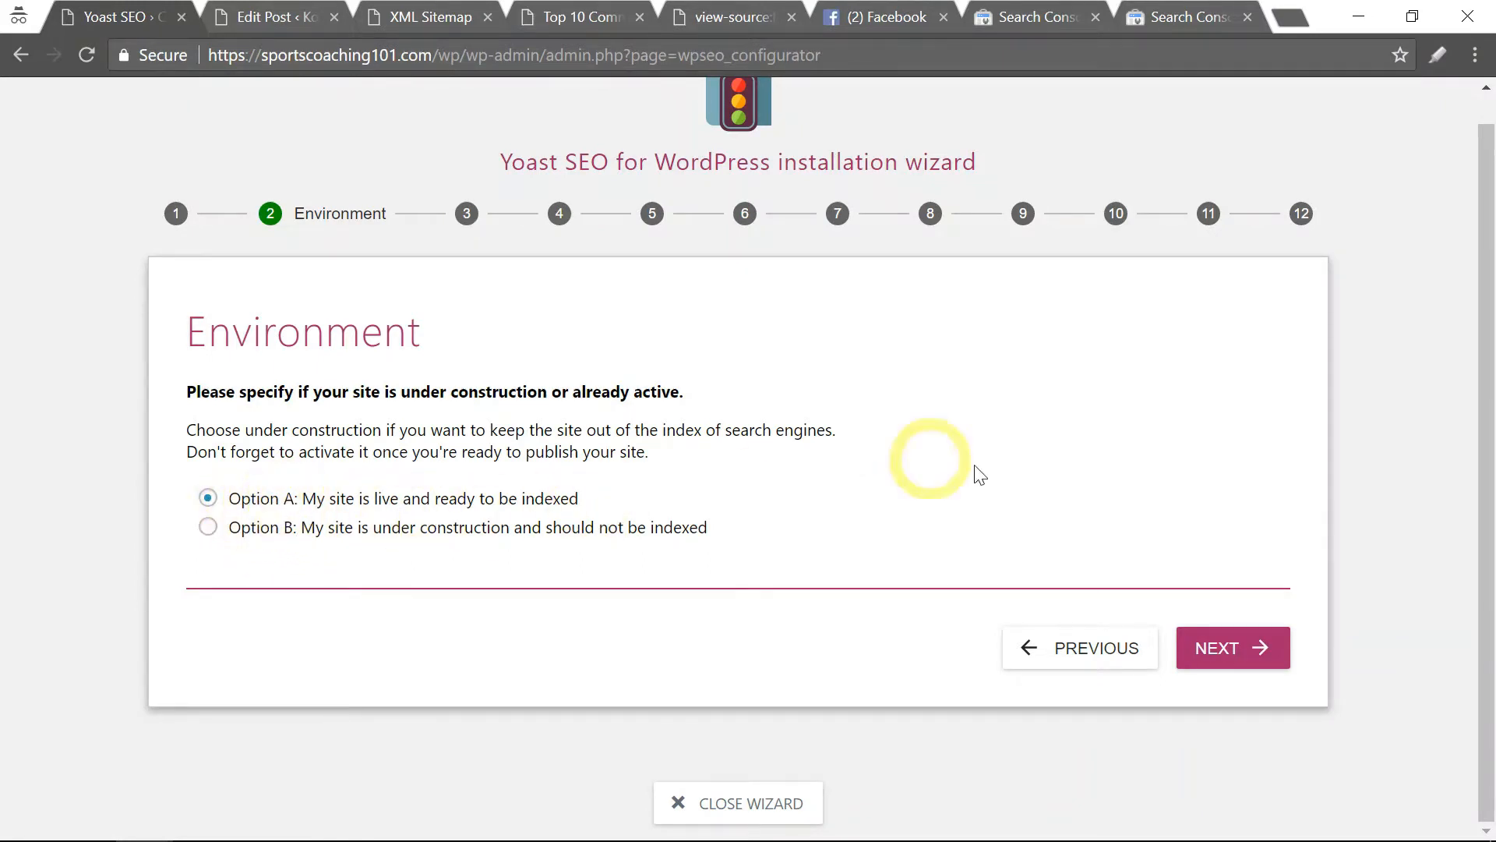
Step: Accept the environment as live and ready to be indexed, and the site type as a blog
click(1224, 661)
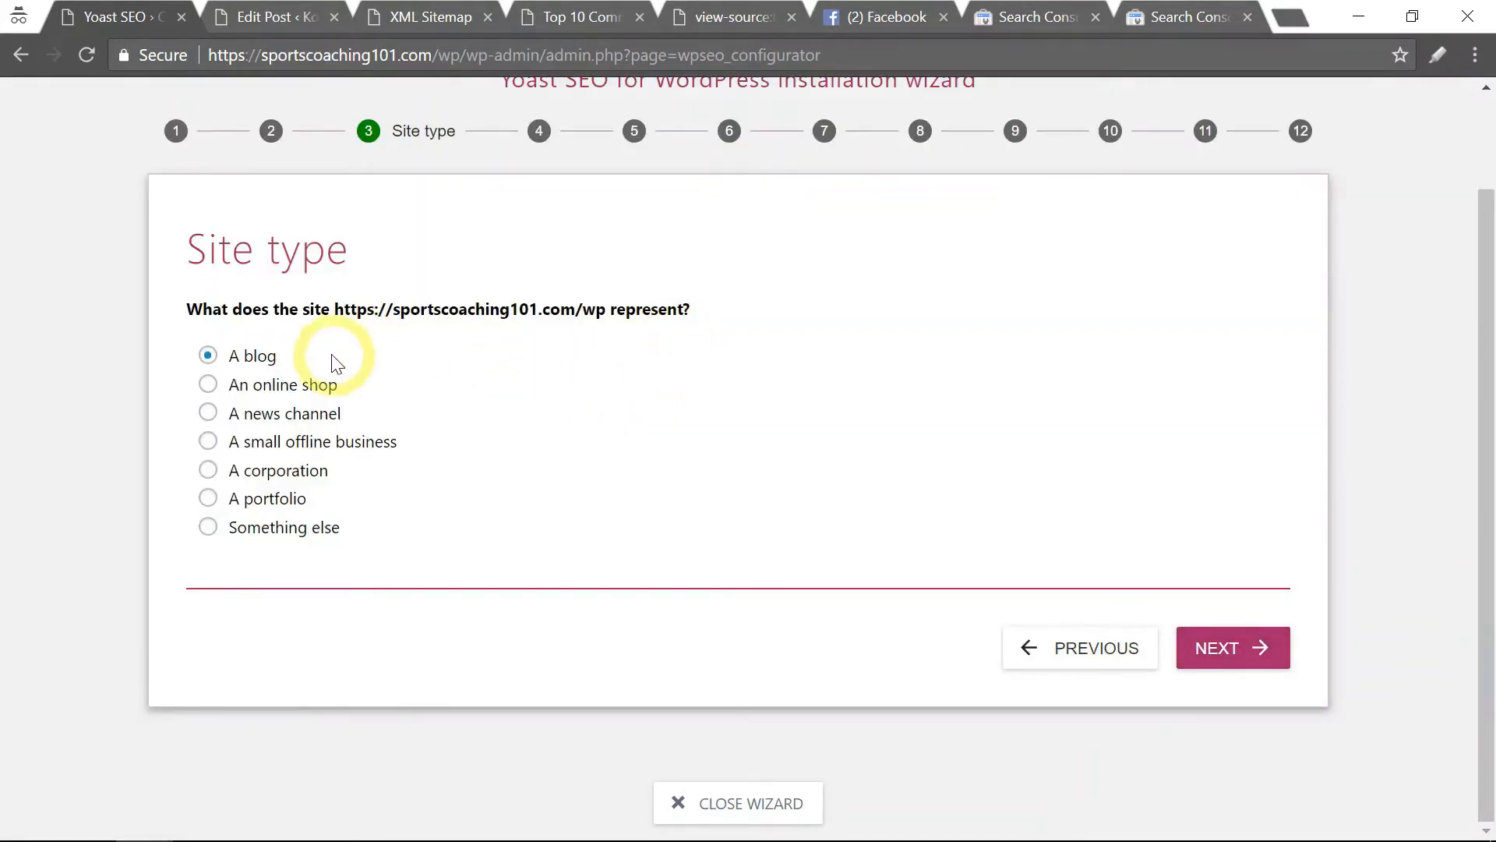
click(1217, 648)
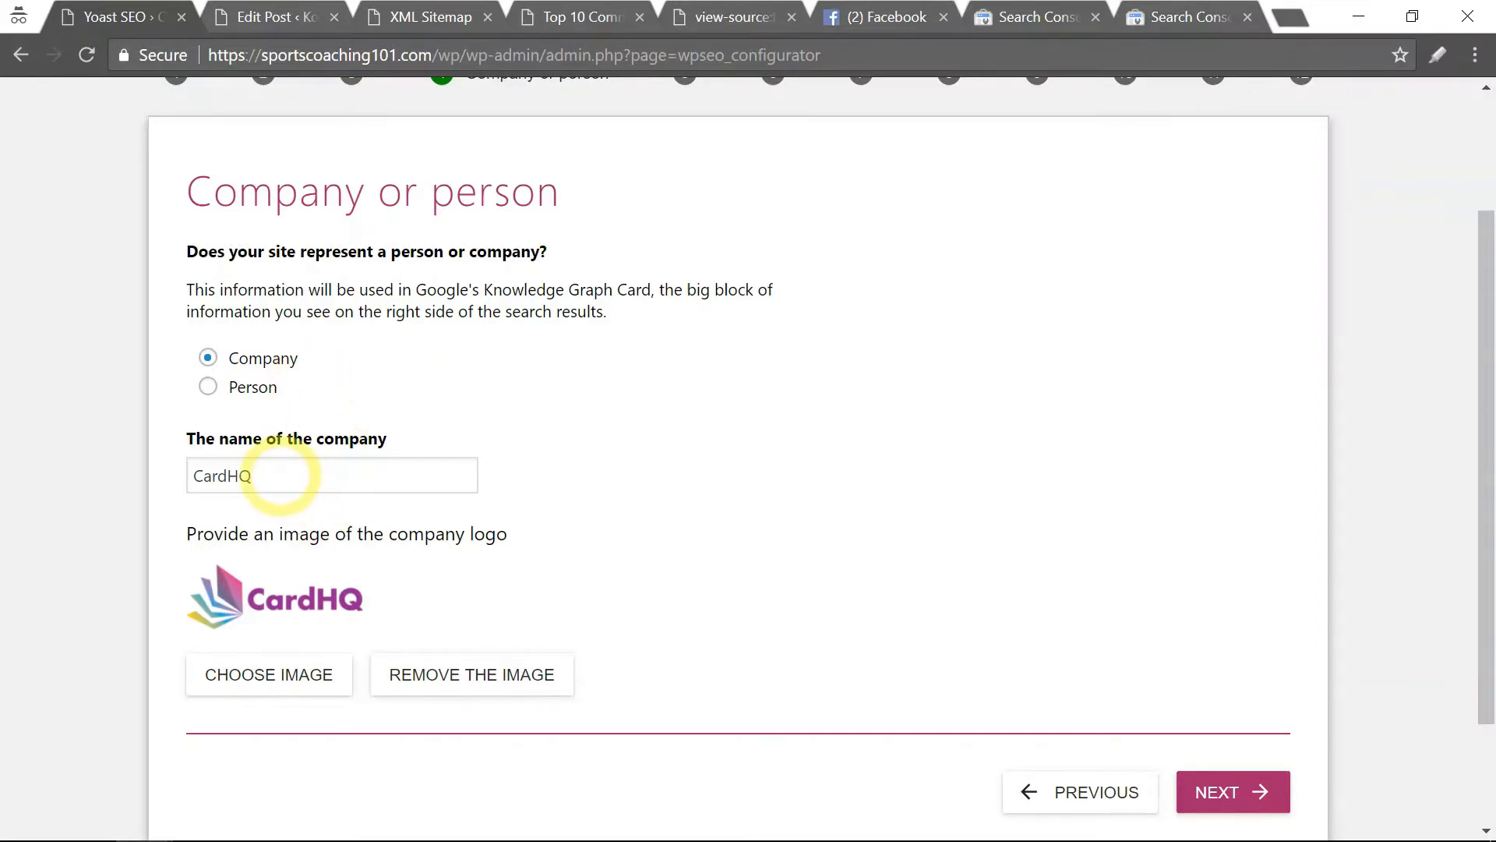
Step: Have the site represent a company, keeping the name CardHQ and its logo, and continue to the social profiles
click(279, 473)
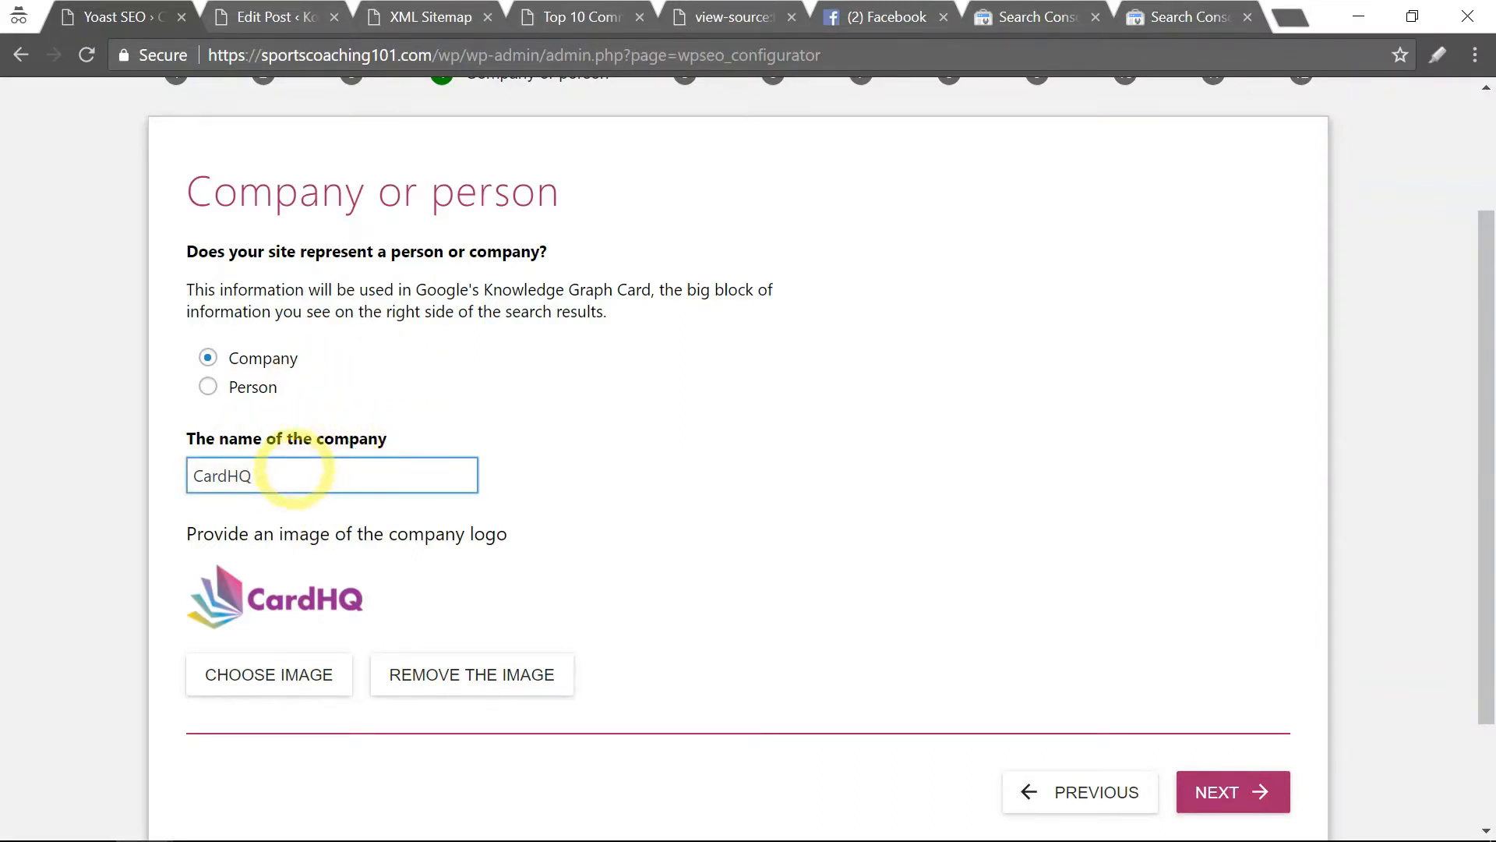
drag(297, 471, 337, 466)
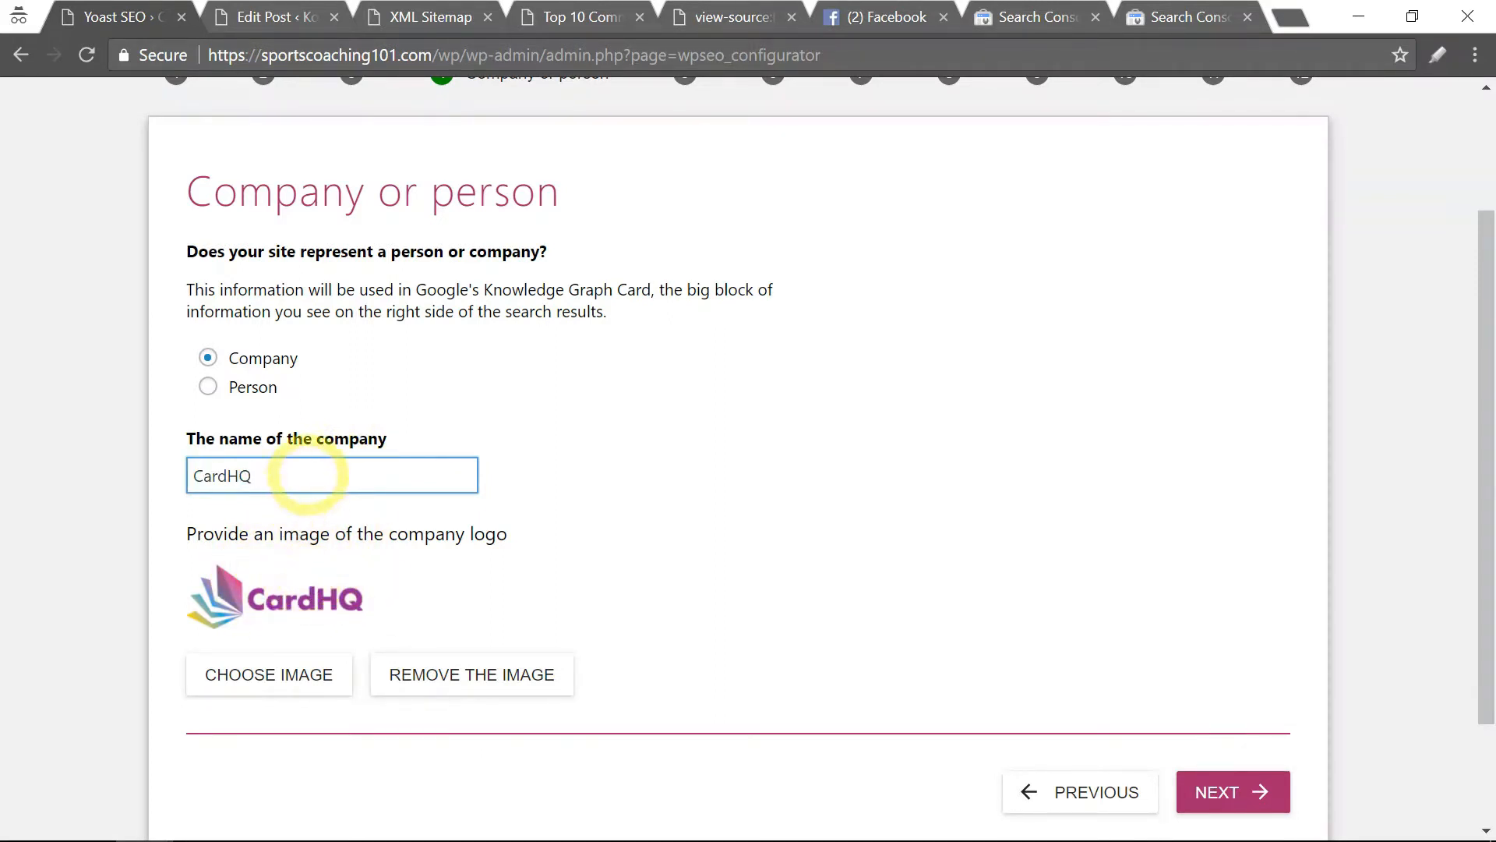
click(249, 404)
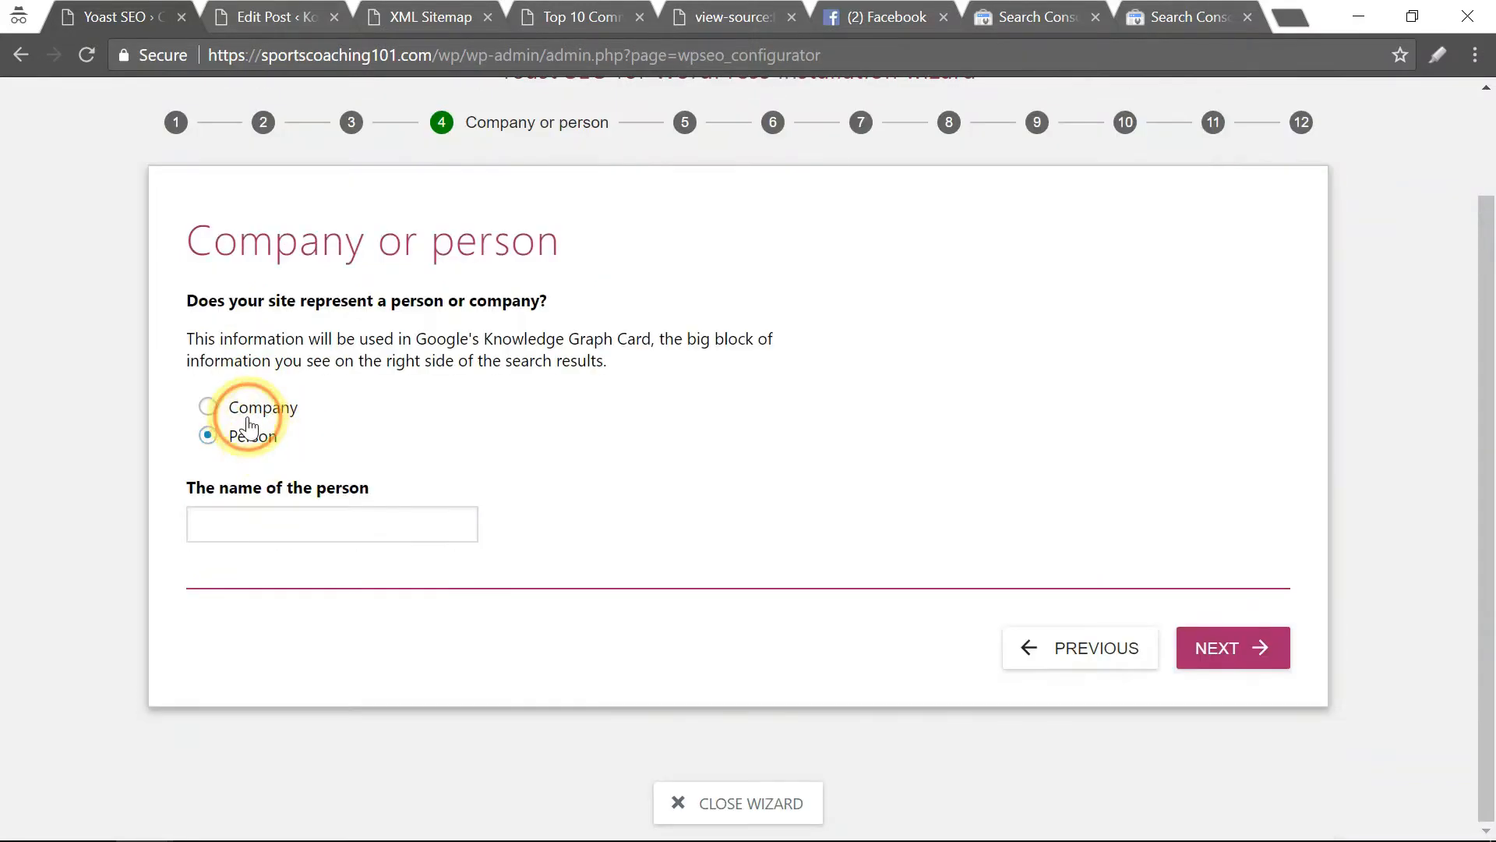
click(269, 407)
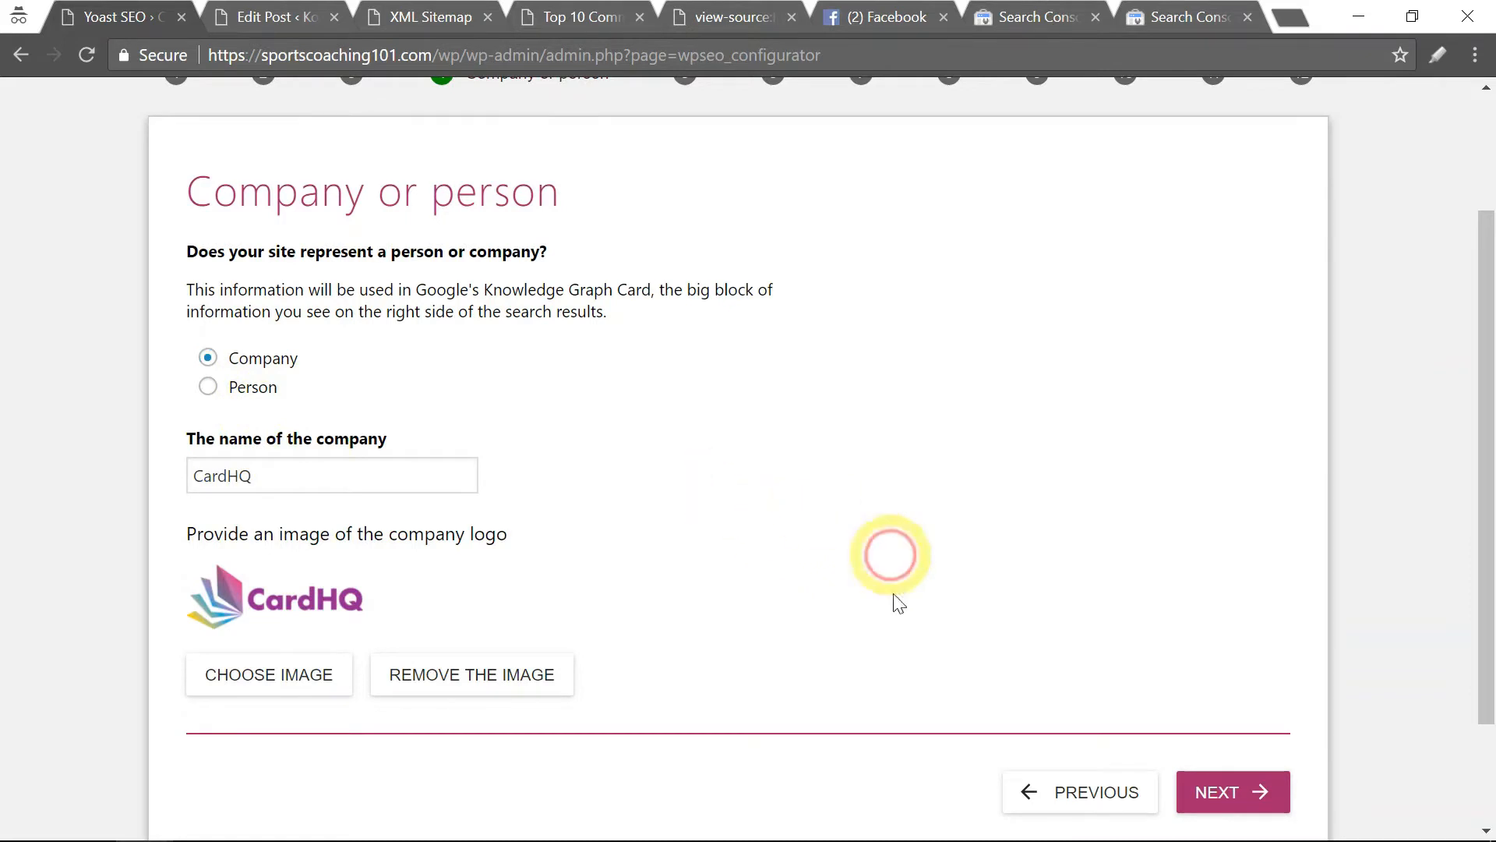
click(1212, 806)
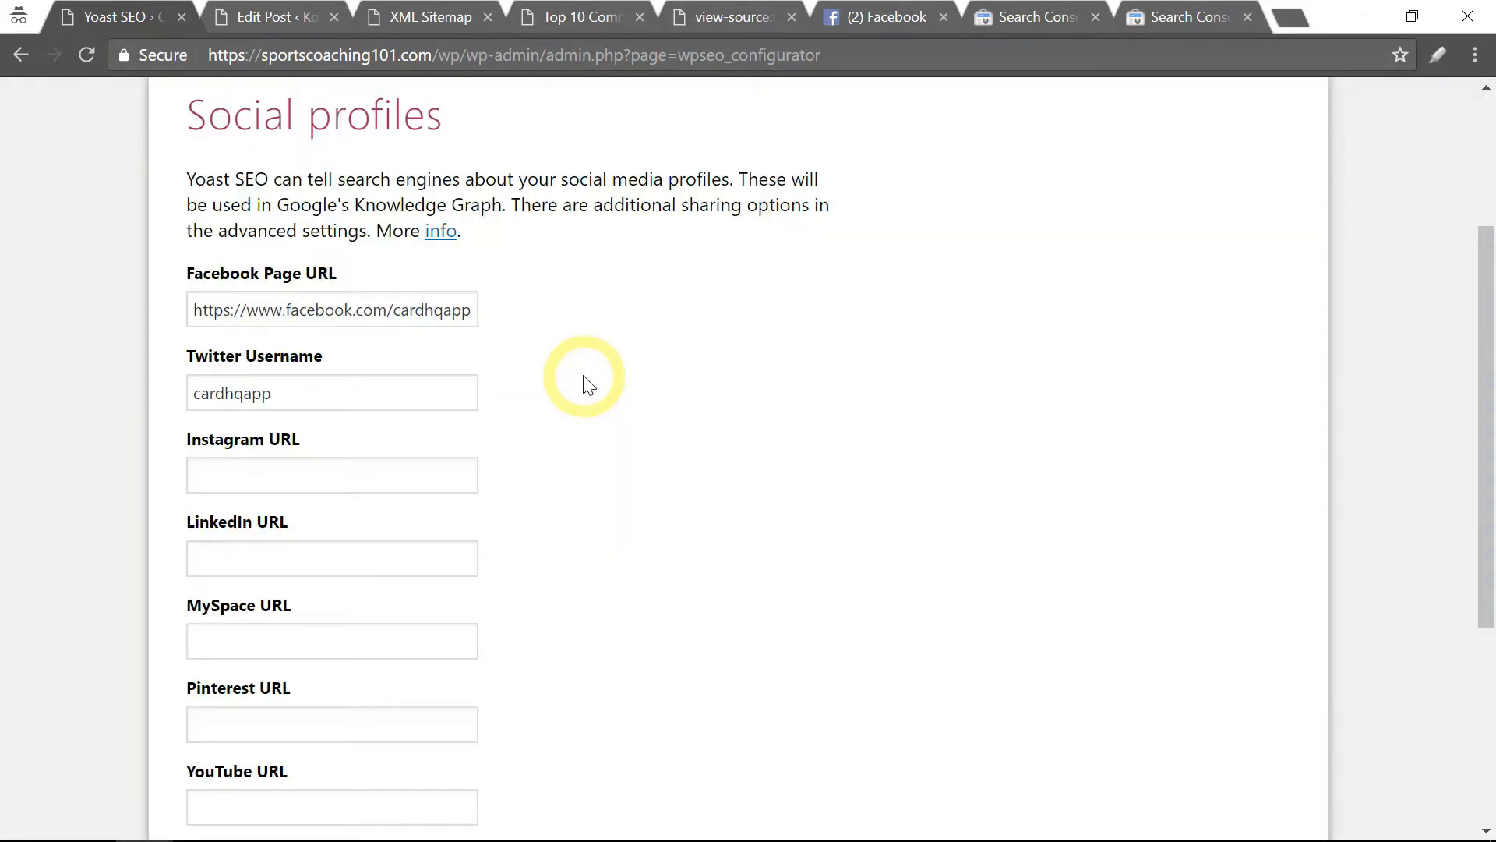
Step: Review the social profile fields, keep the Facebook page URL and Twitter username, leave the rest empty, and continue
scroll(575, 307, up, 2)
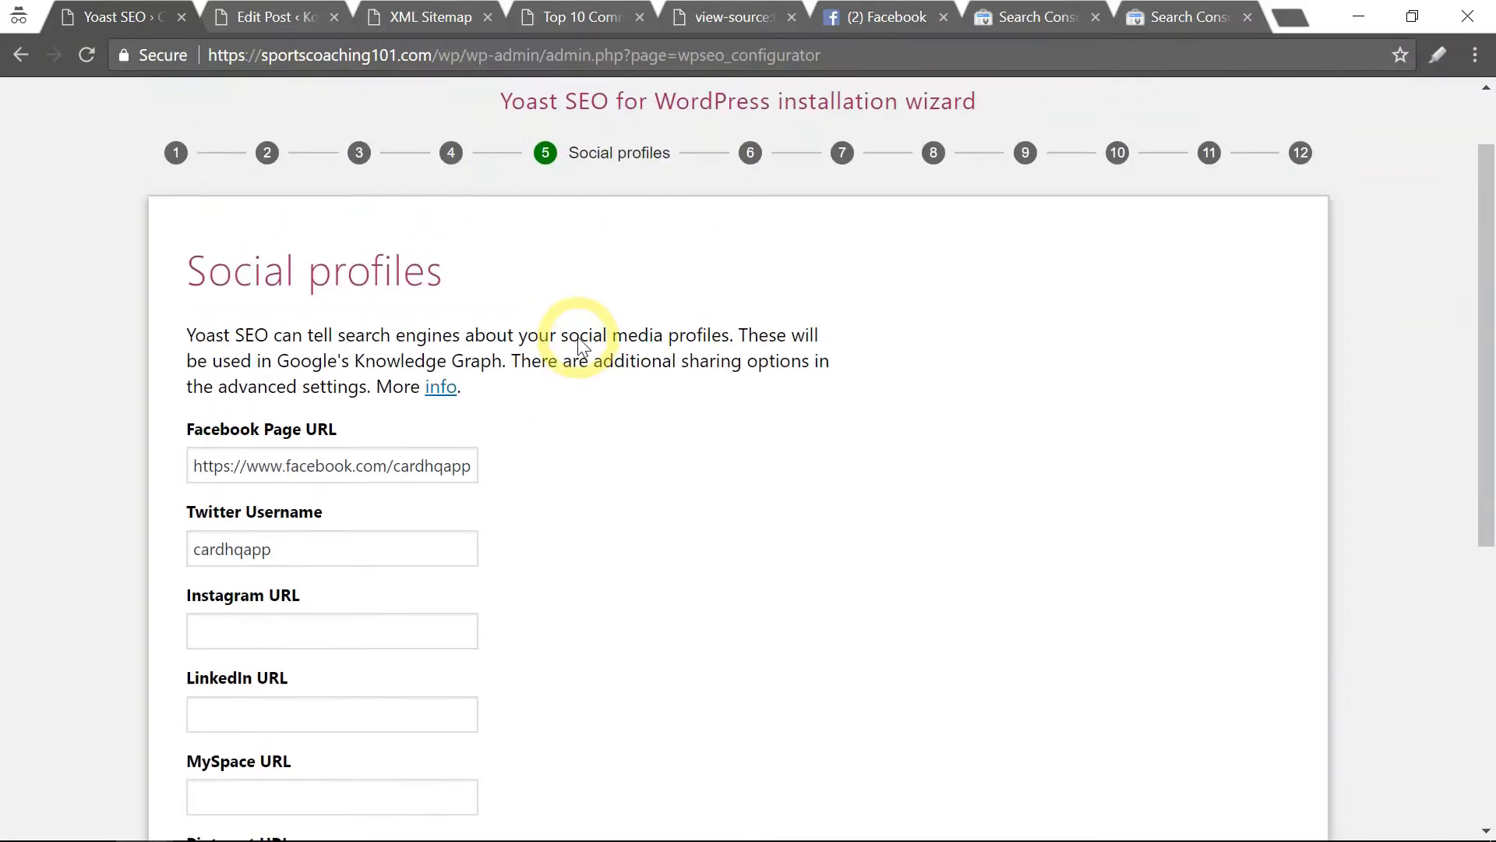
scroll(568, 307, down, 2)
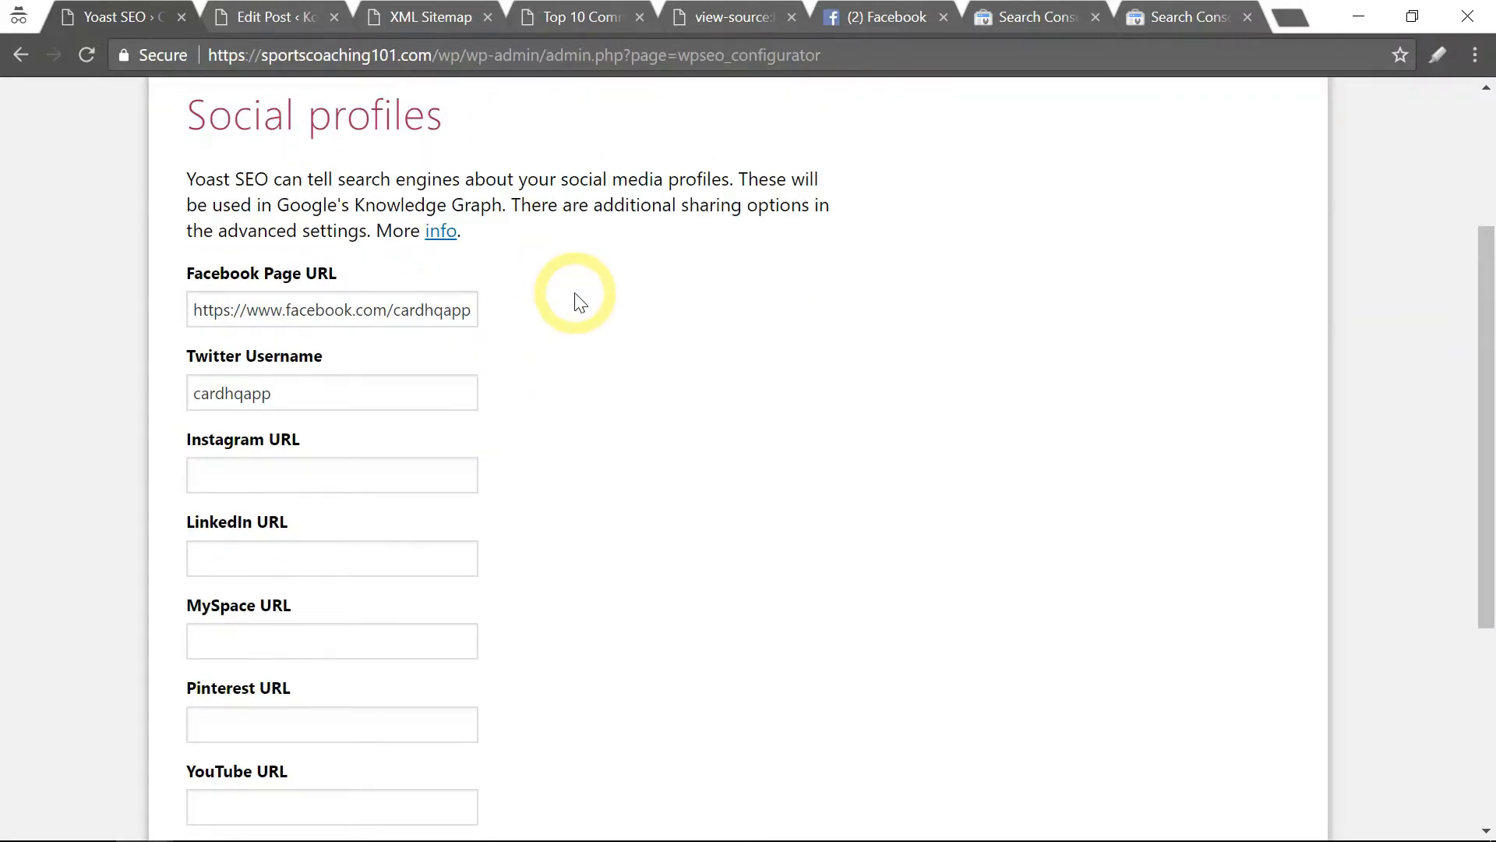
click(427, 310)
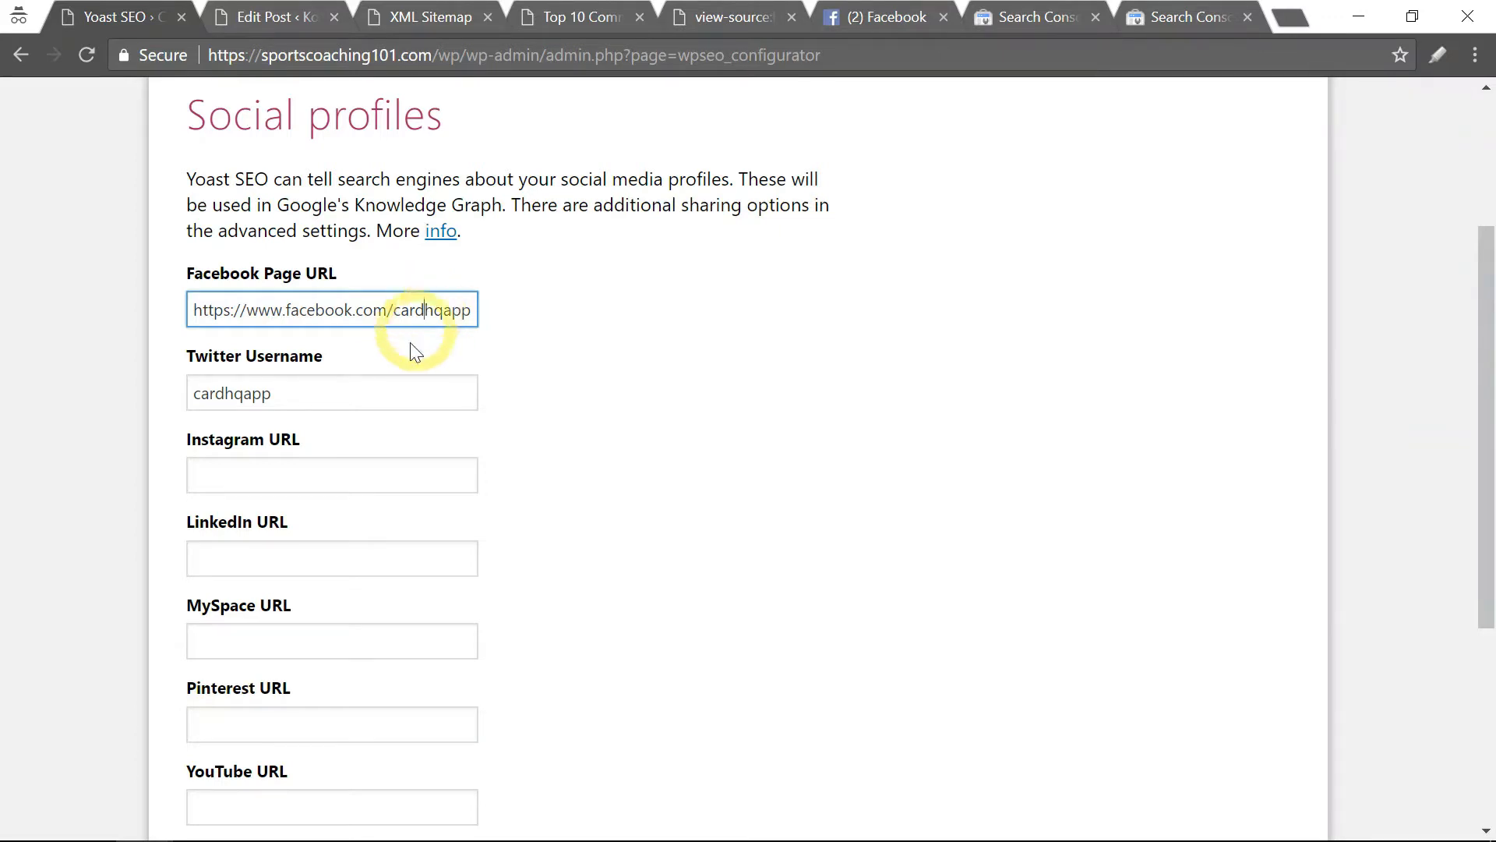
click(371, 381)
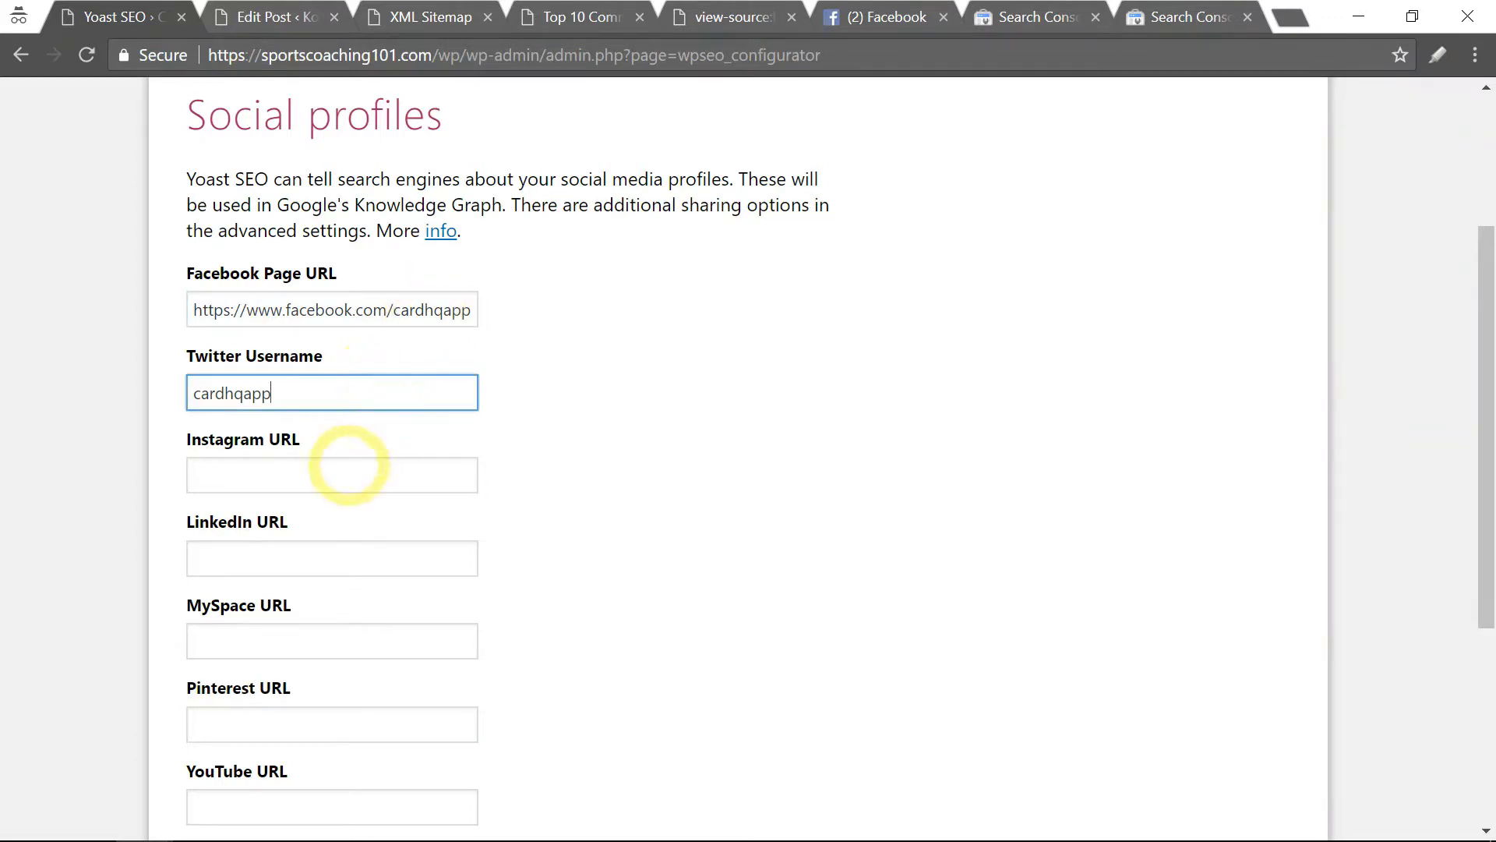
scroll(546, 451, down, 2)
scroll(507, 475, down, 2)
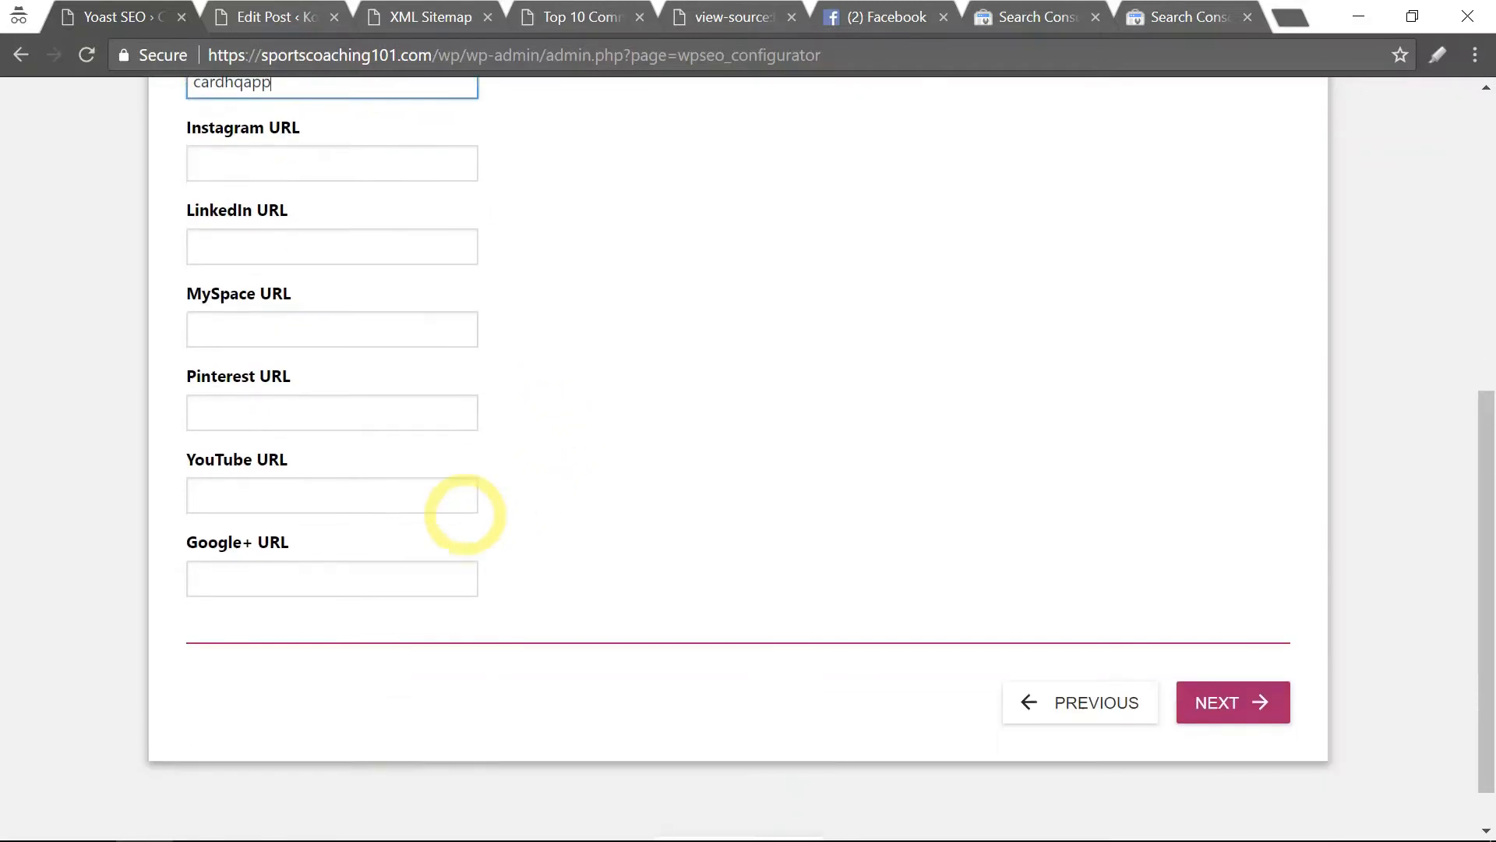
scroll(577, 304, up, 2)
scroll(548, 244, up, 2)
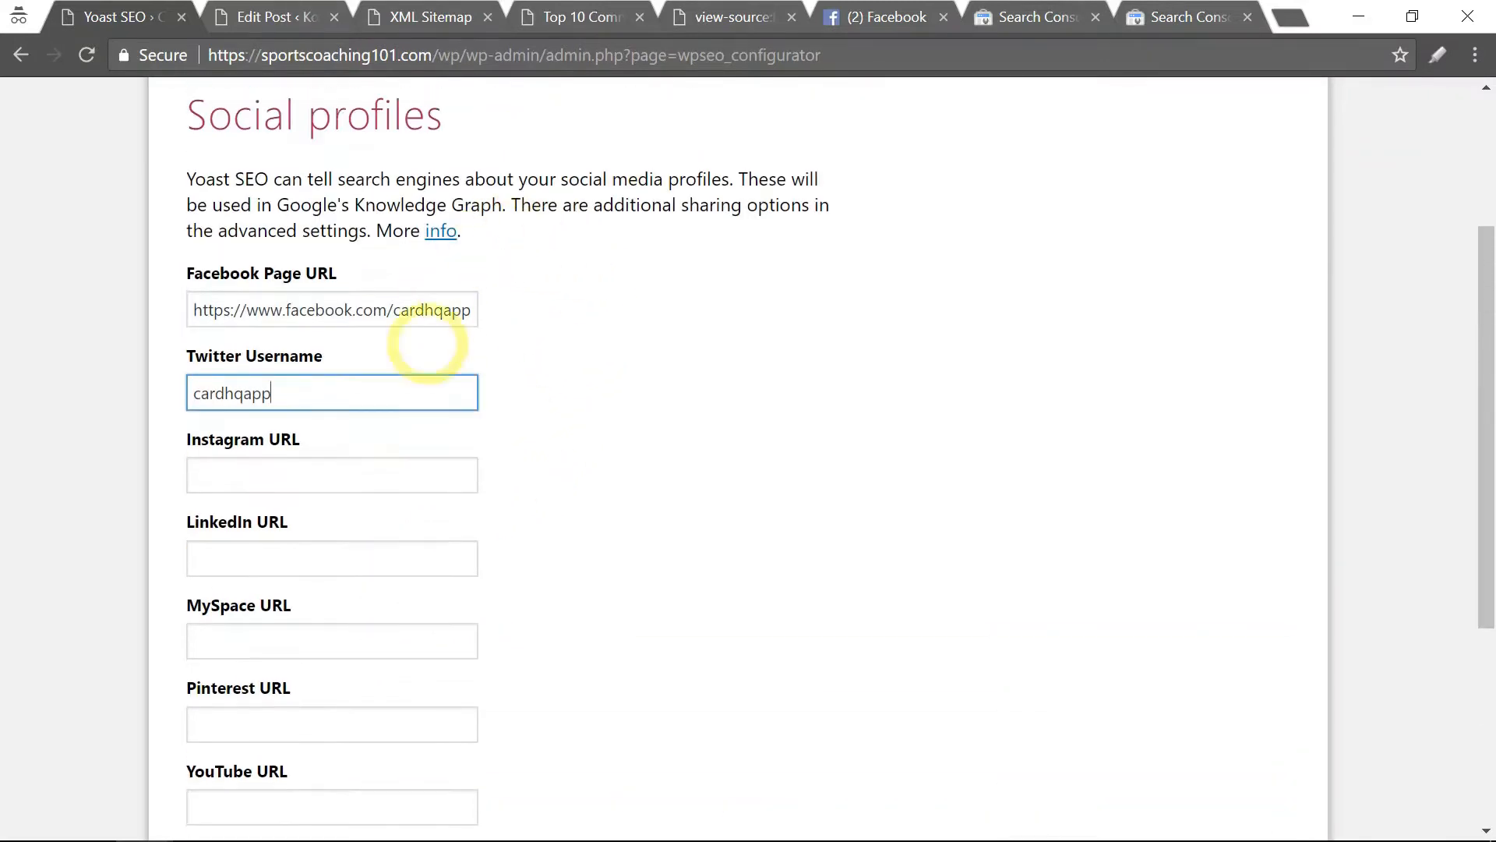
click(438, 468)
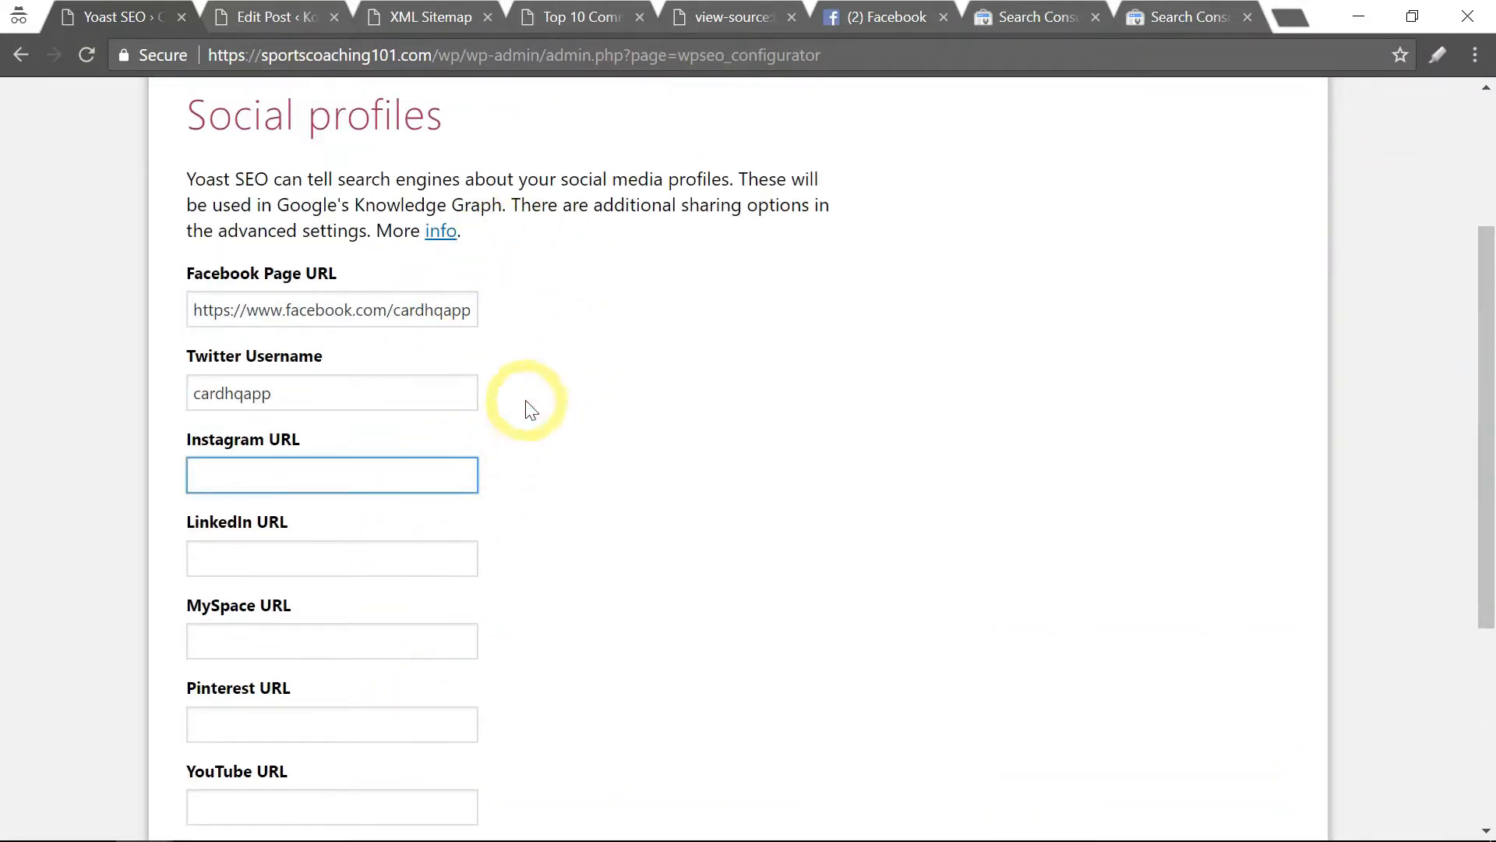
scroll(567, 389, up, 2)
scroll(569, 392, up, 1)
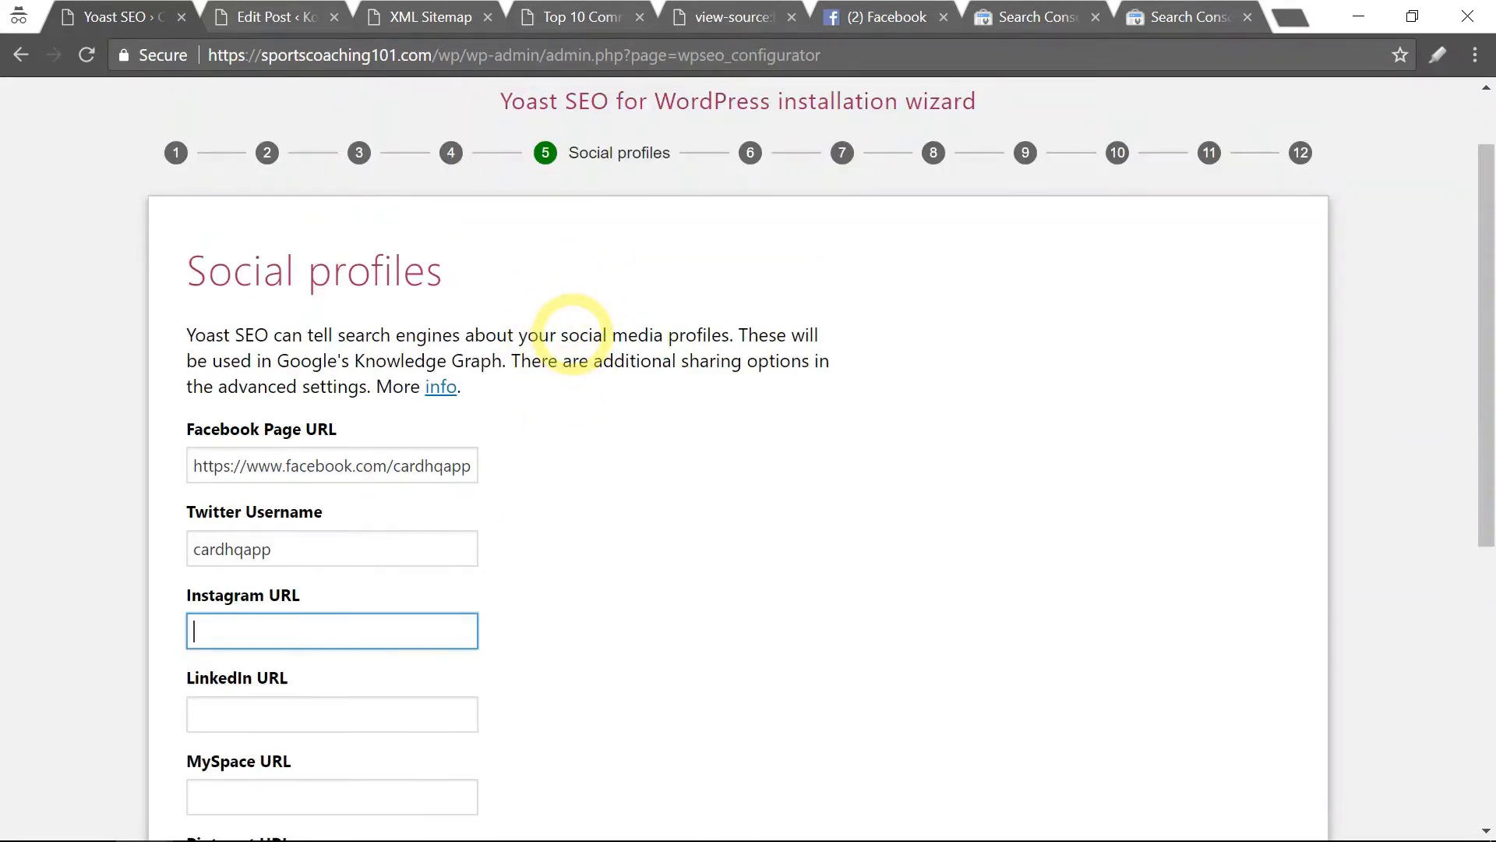
scroll(575, 359, down, 5)
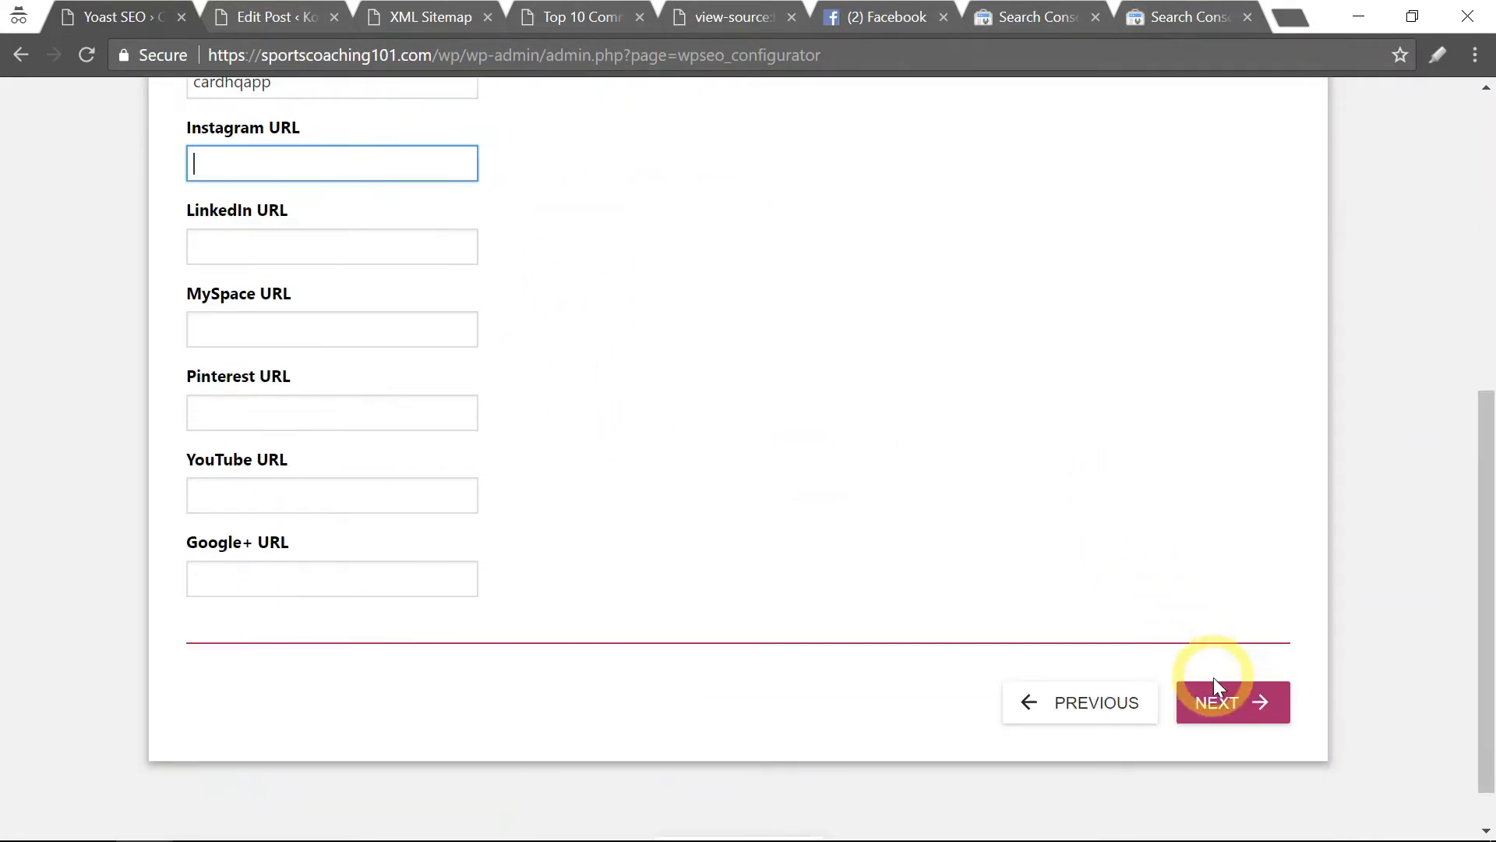
click(1215, 684)
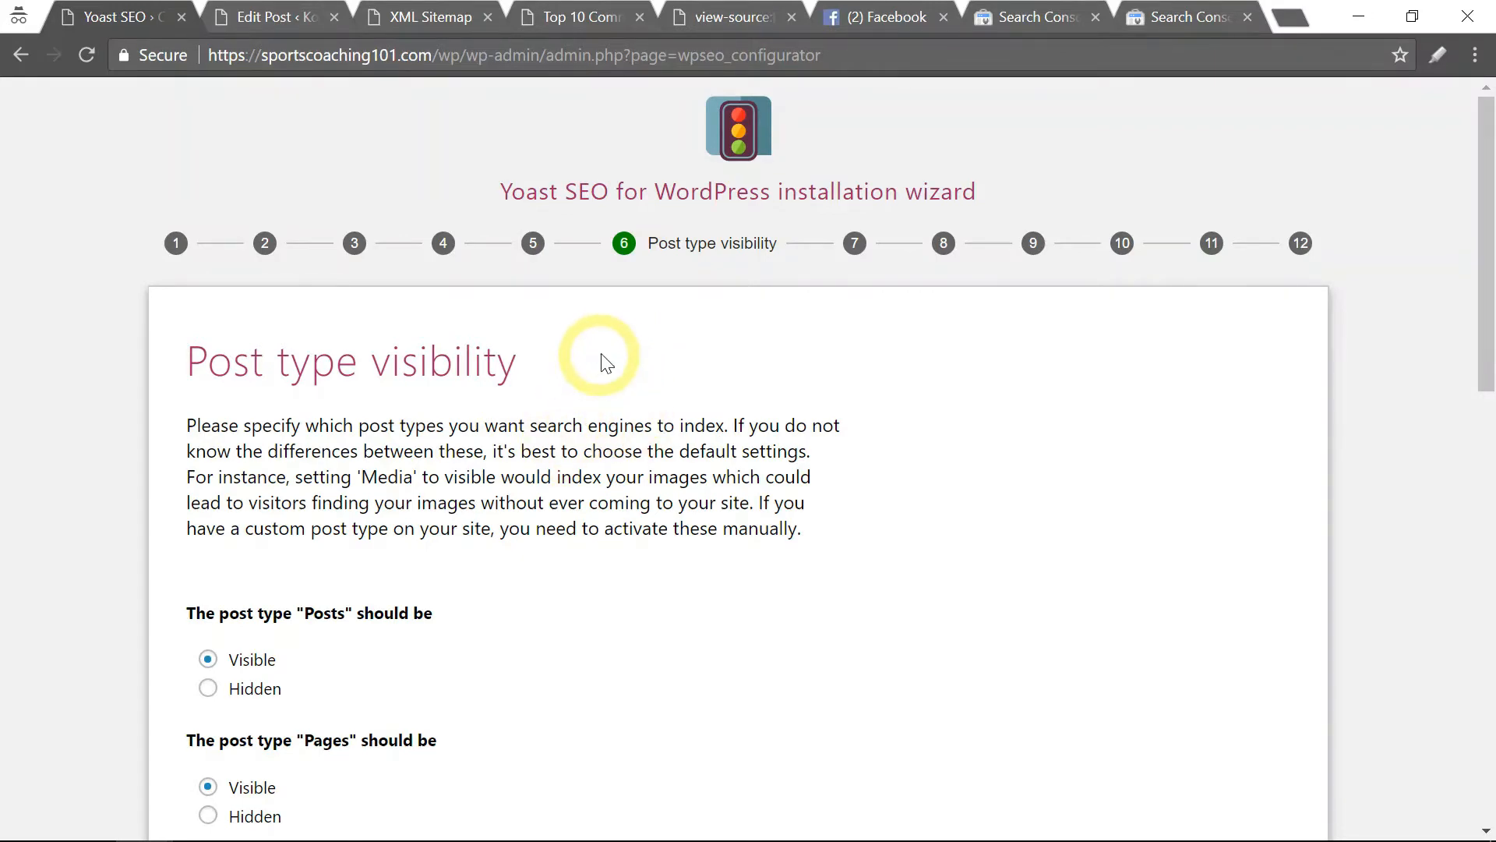
Step: Review the post types, keep all of them visible to search engines, and accept No for multiple authors
scroll(591, 344, down, 2)
scroll(437, 331, down, 2)
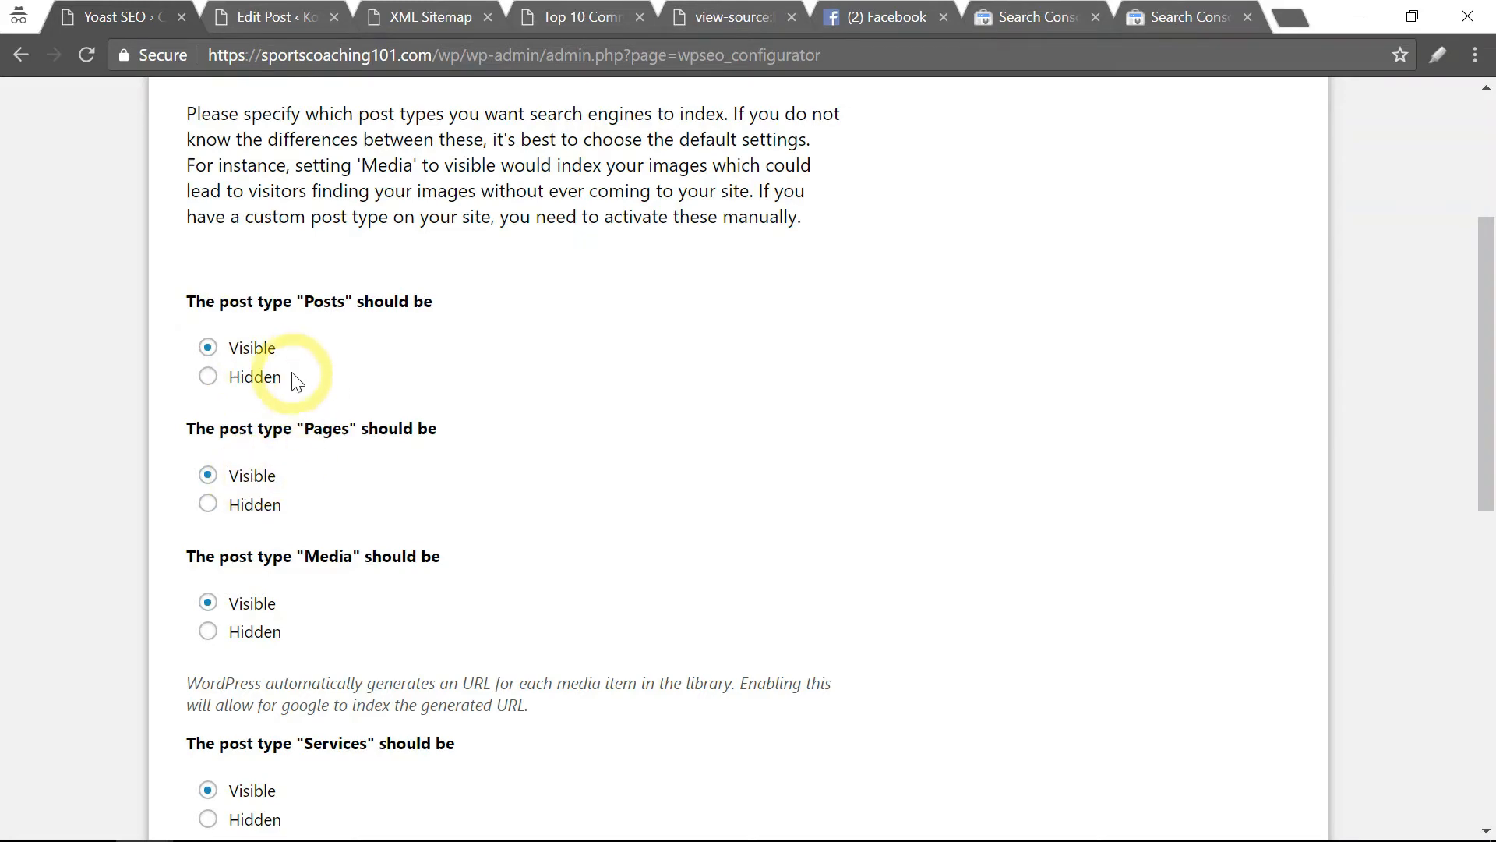
scroll(297, 377, down, 2)
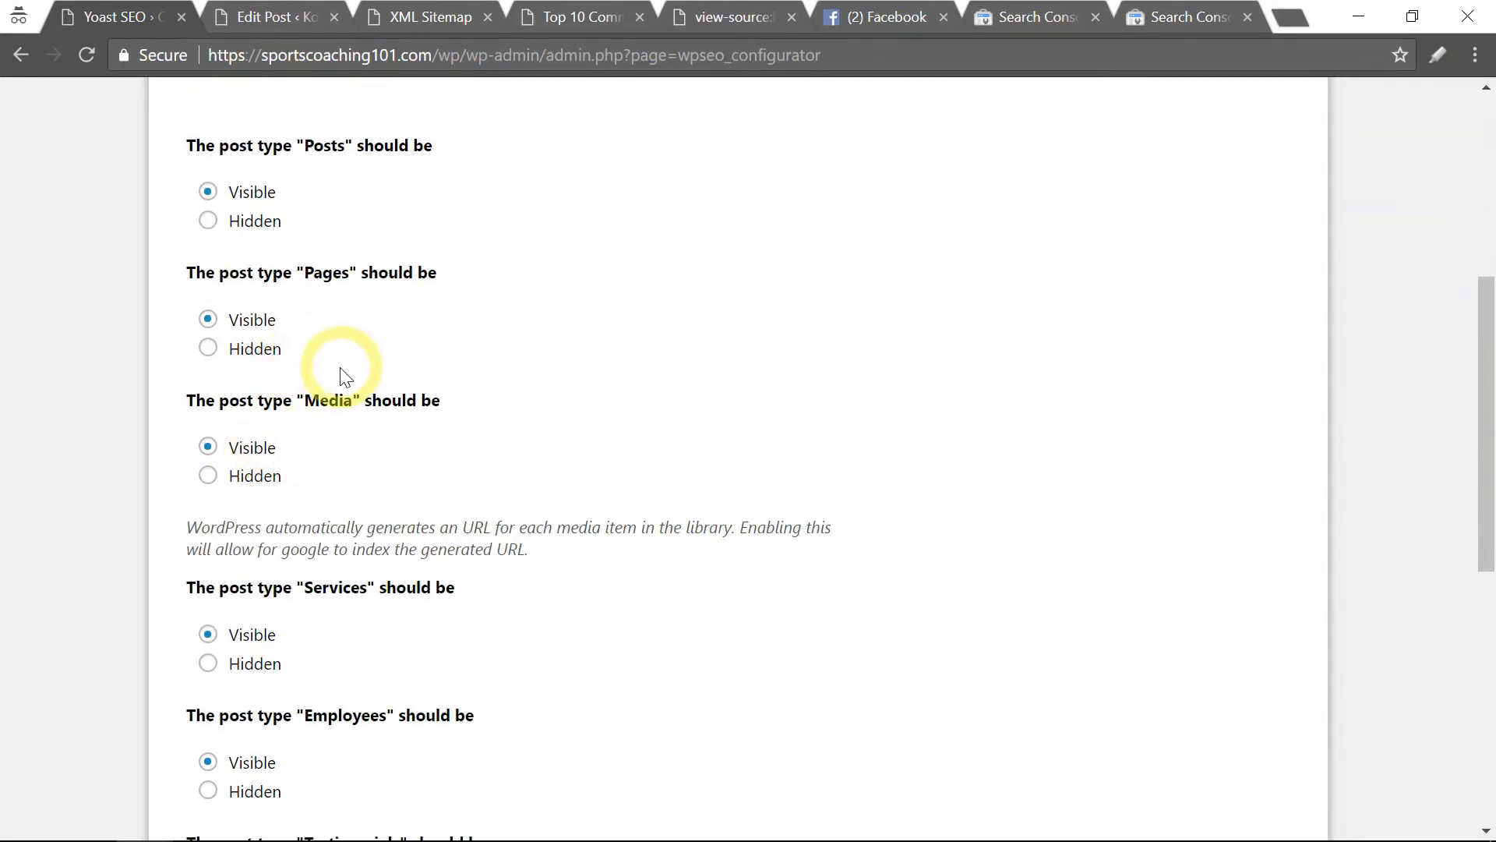
scroll(339, 374, down, 2)
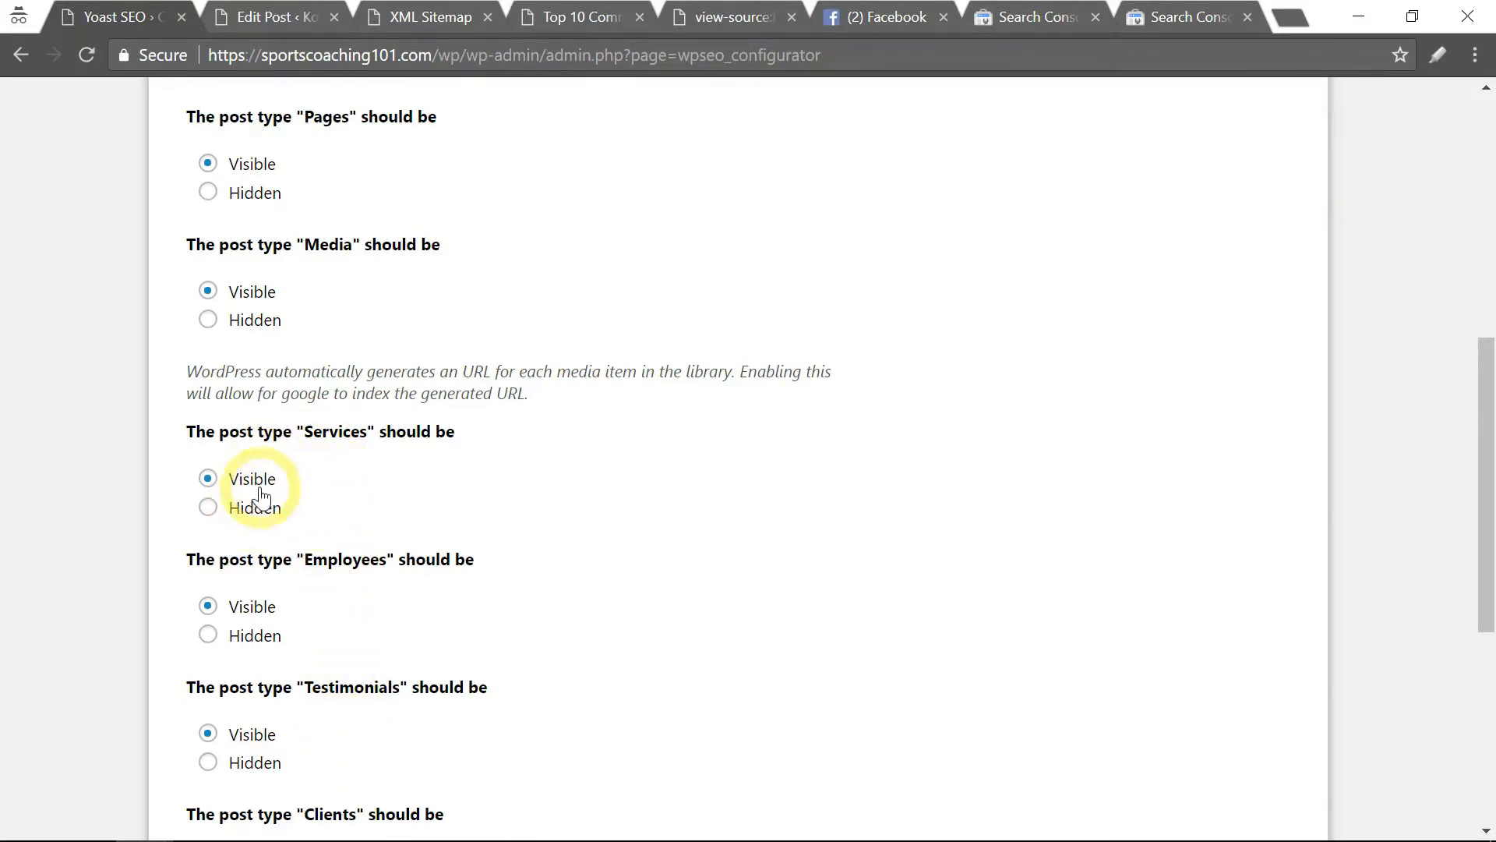
scroll(339, 503, down, 2)
scroll(340, 504, down, 2)
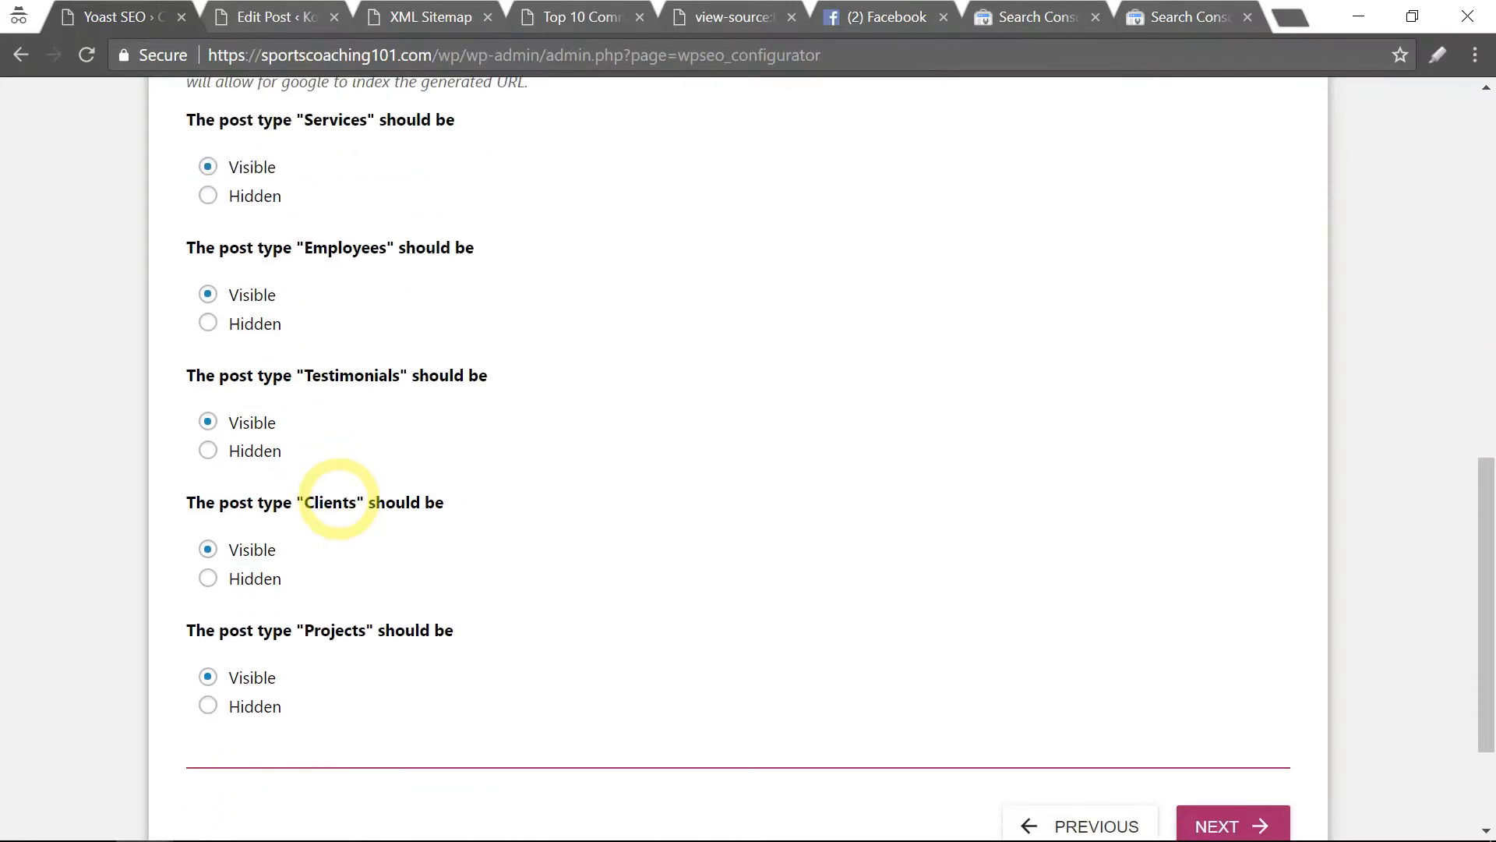
scroll(335, 501, up, 4)
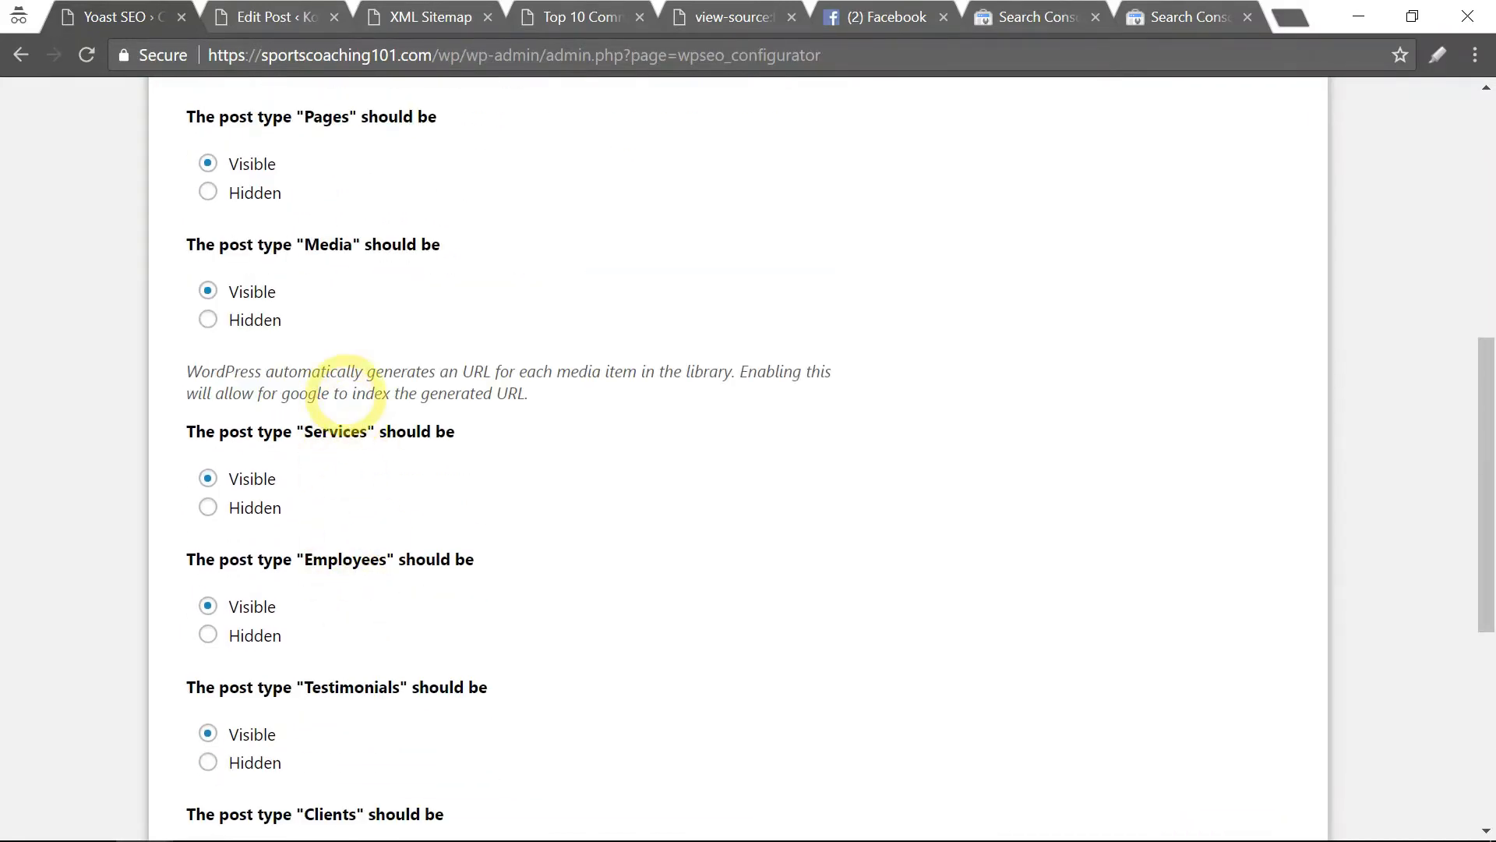
scroll(342, 389, up, 2)
scroll(857, 374, down, 9)
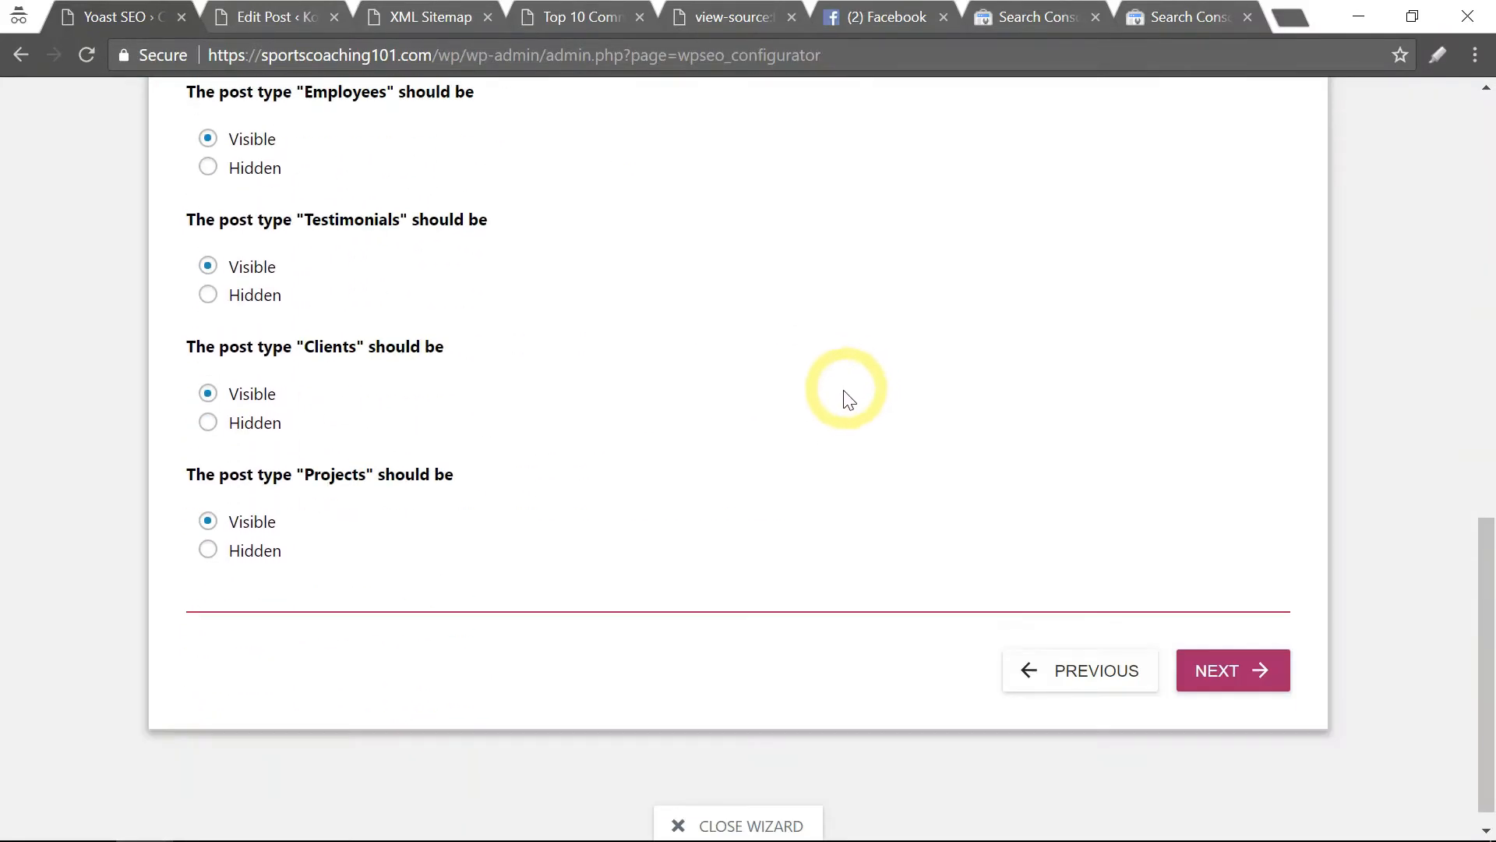
click(1217, 673)
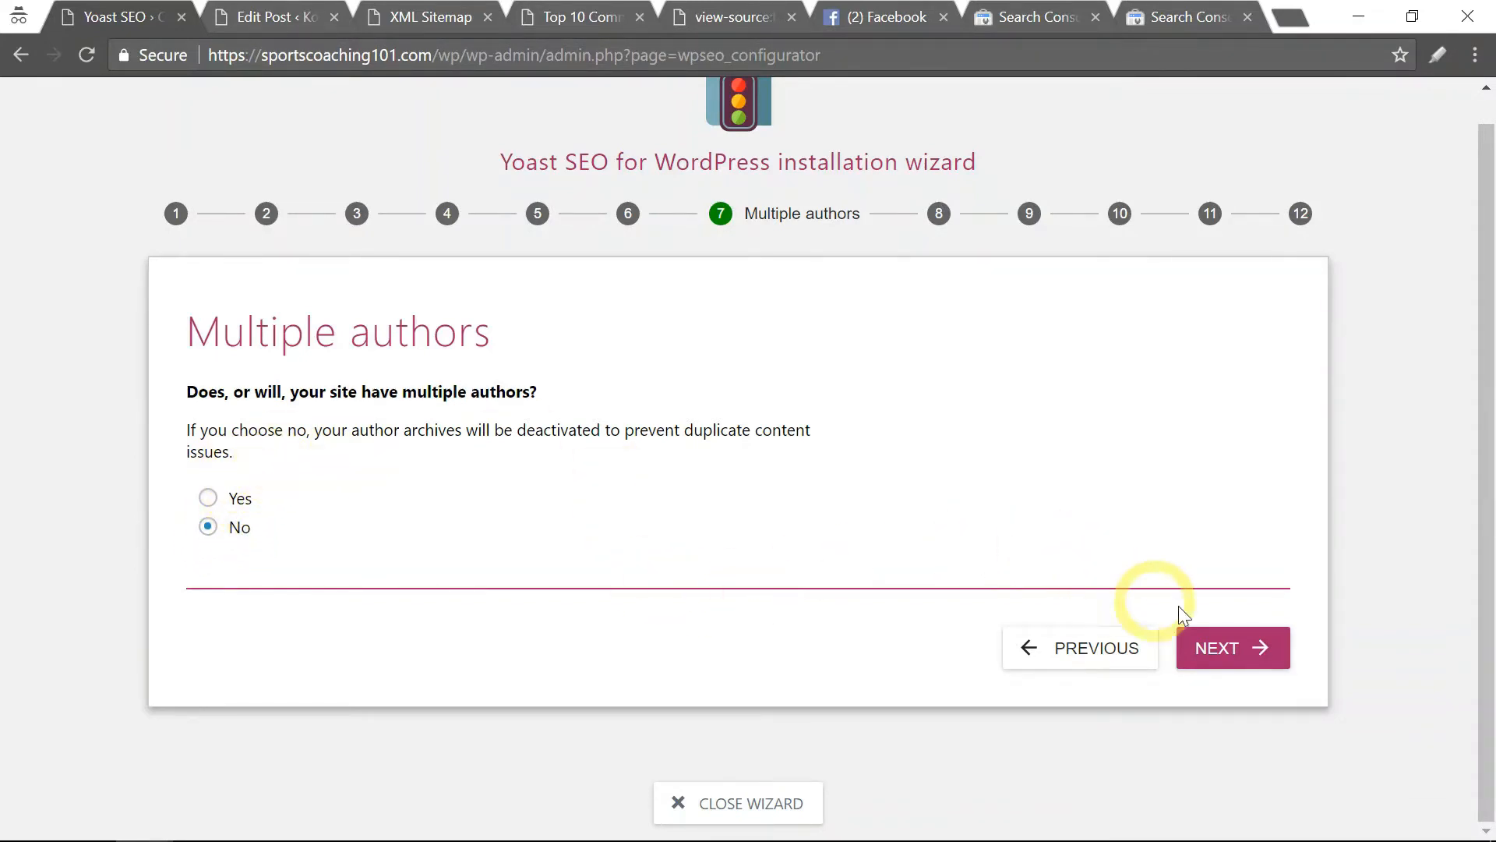
click(1215, 649)
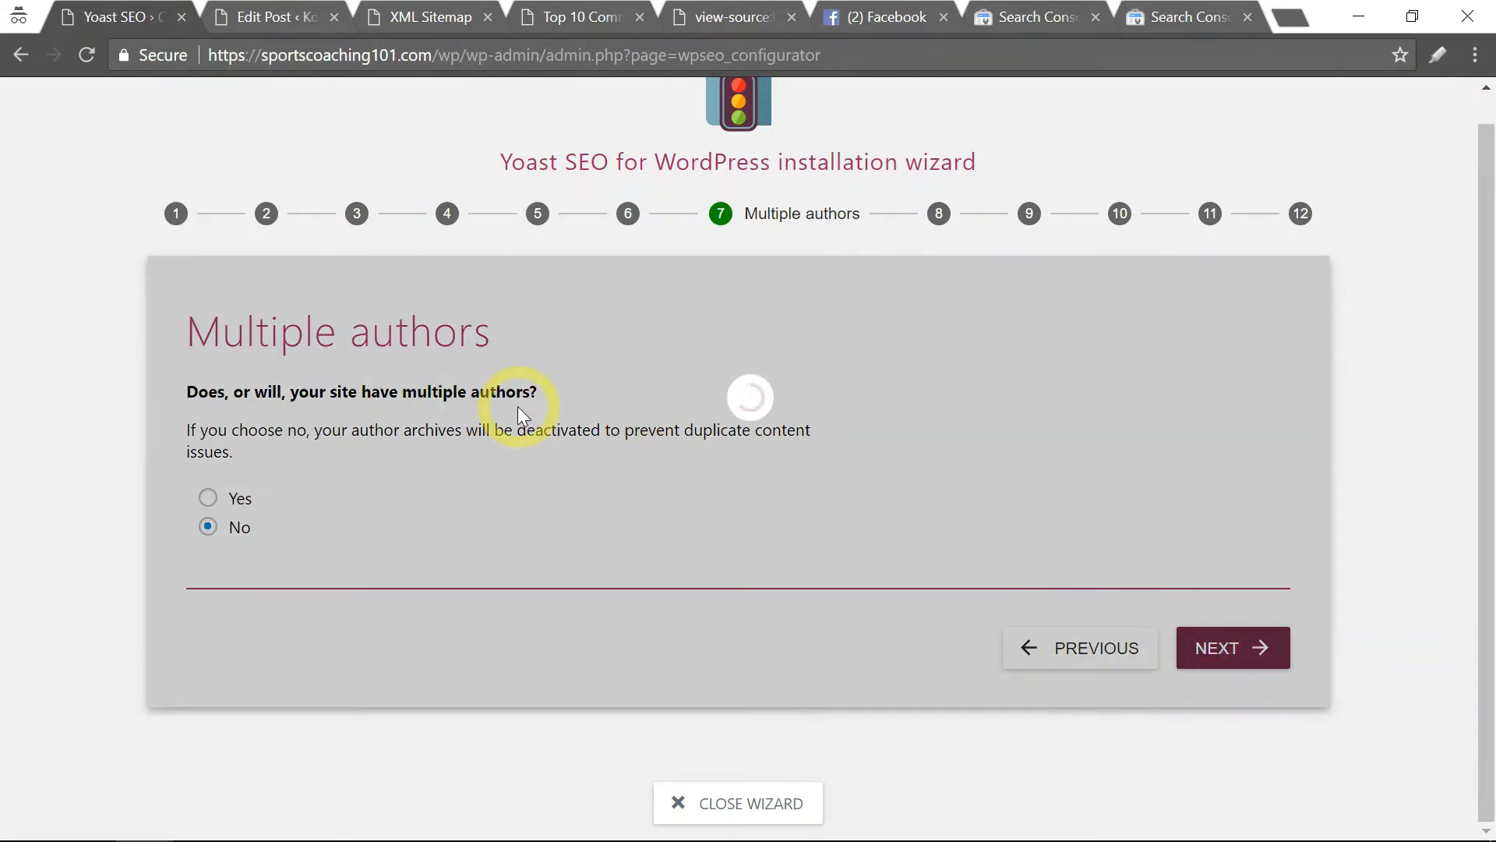
Step: Request a Google authorization code for the Search Console integration and switch to the Google sign-in page
scroll(633, 315, up, 2)
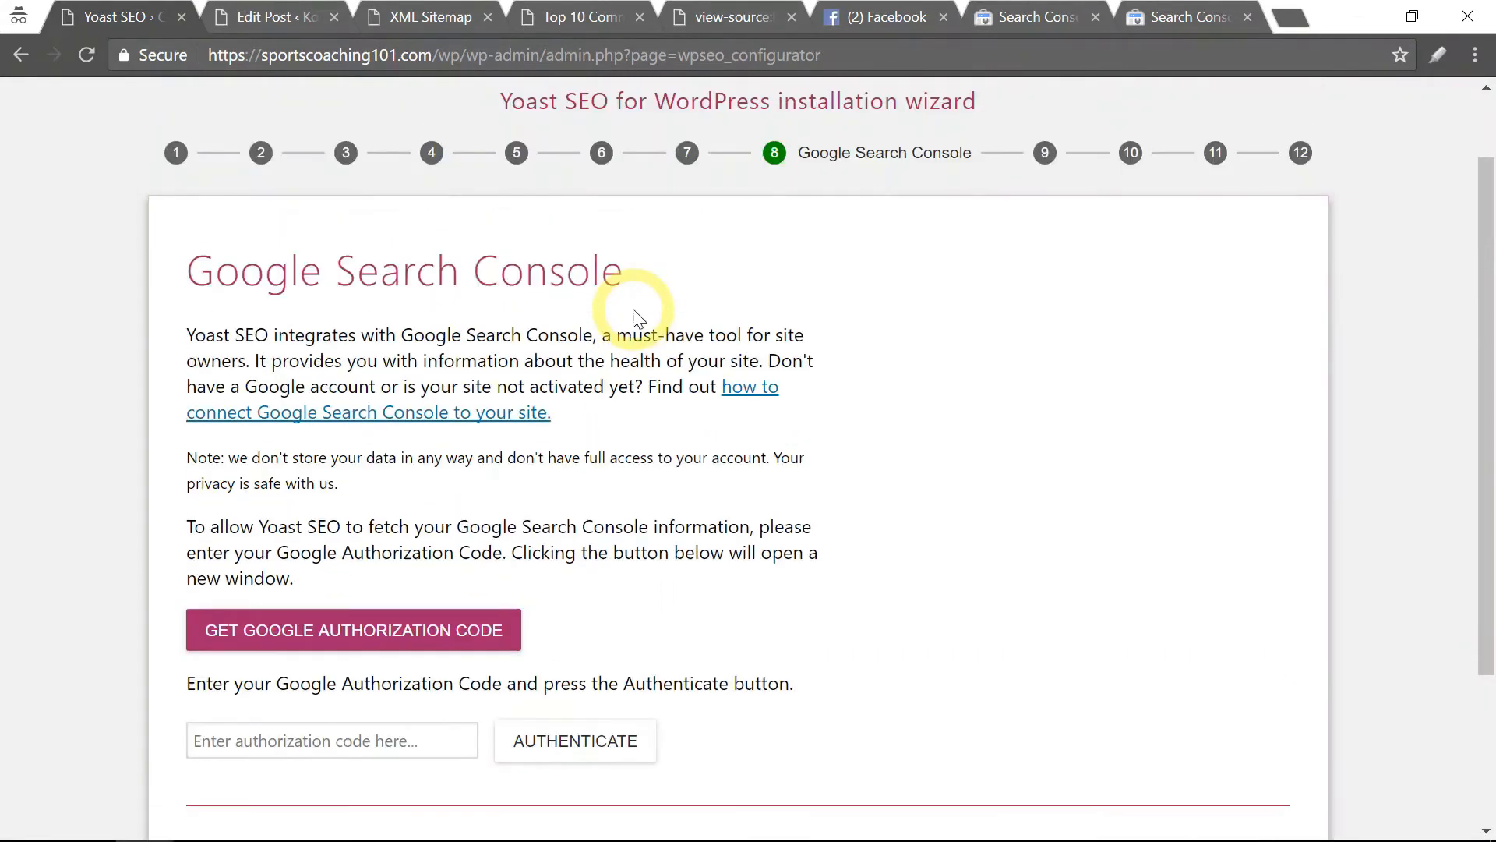
scroll(638, 315, down, 2)
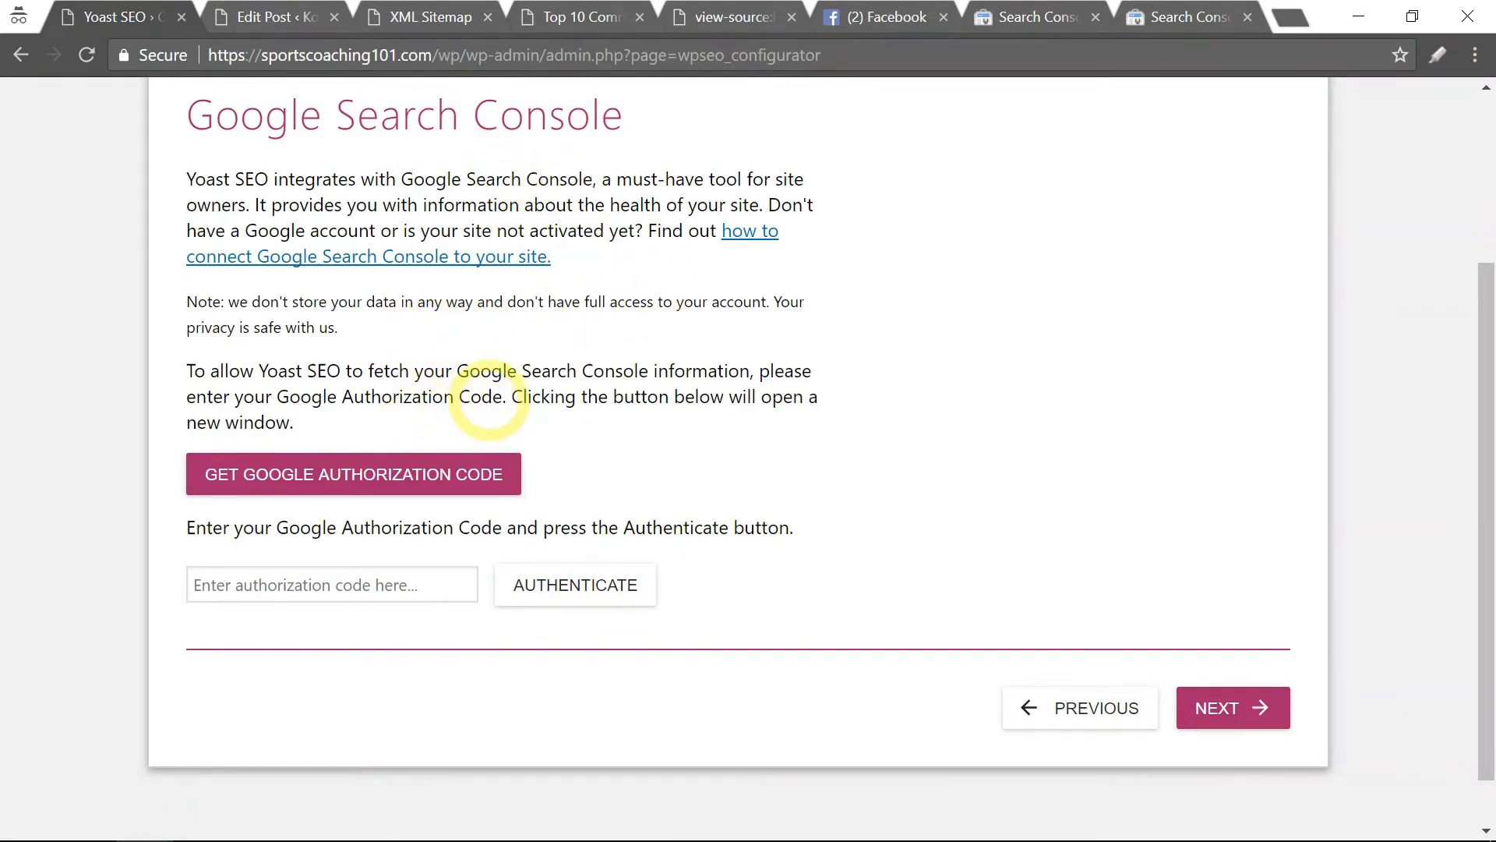
drag(502, 399, 336, 407)
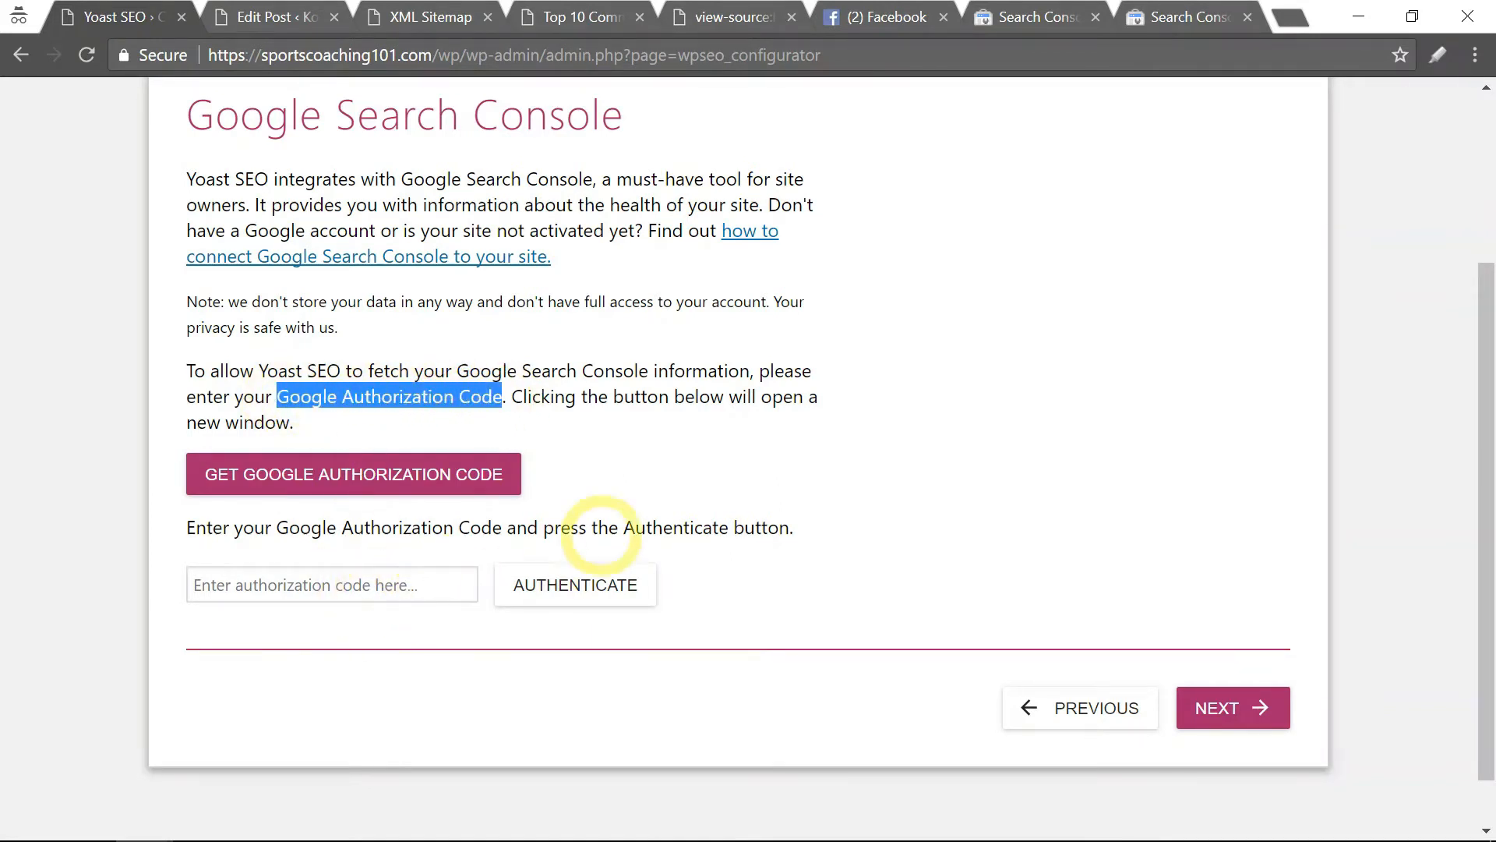
click(565, 424)
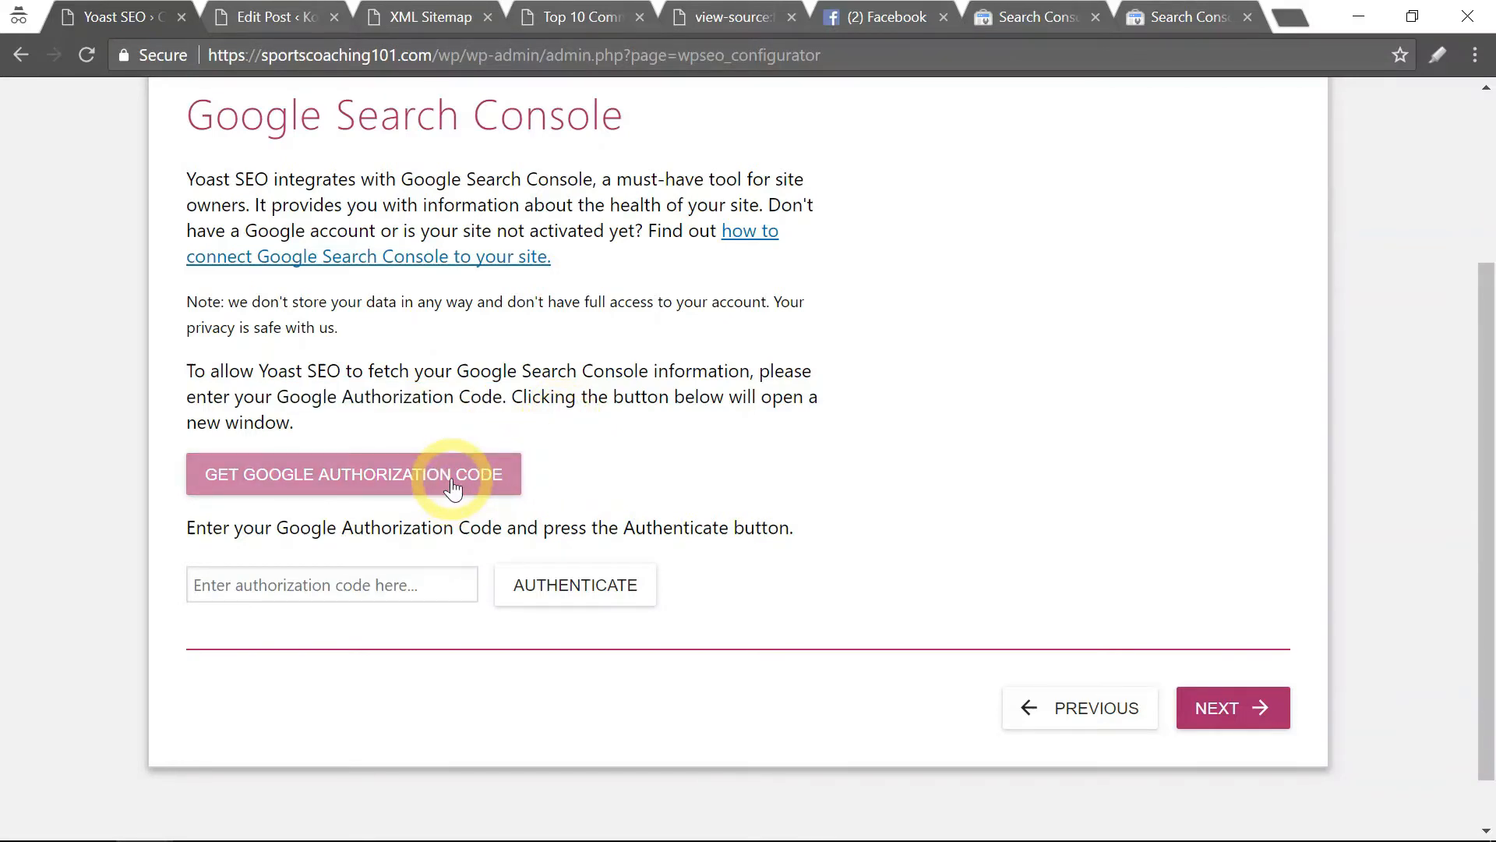
right_click(452, 479)
click(583, 439)
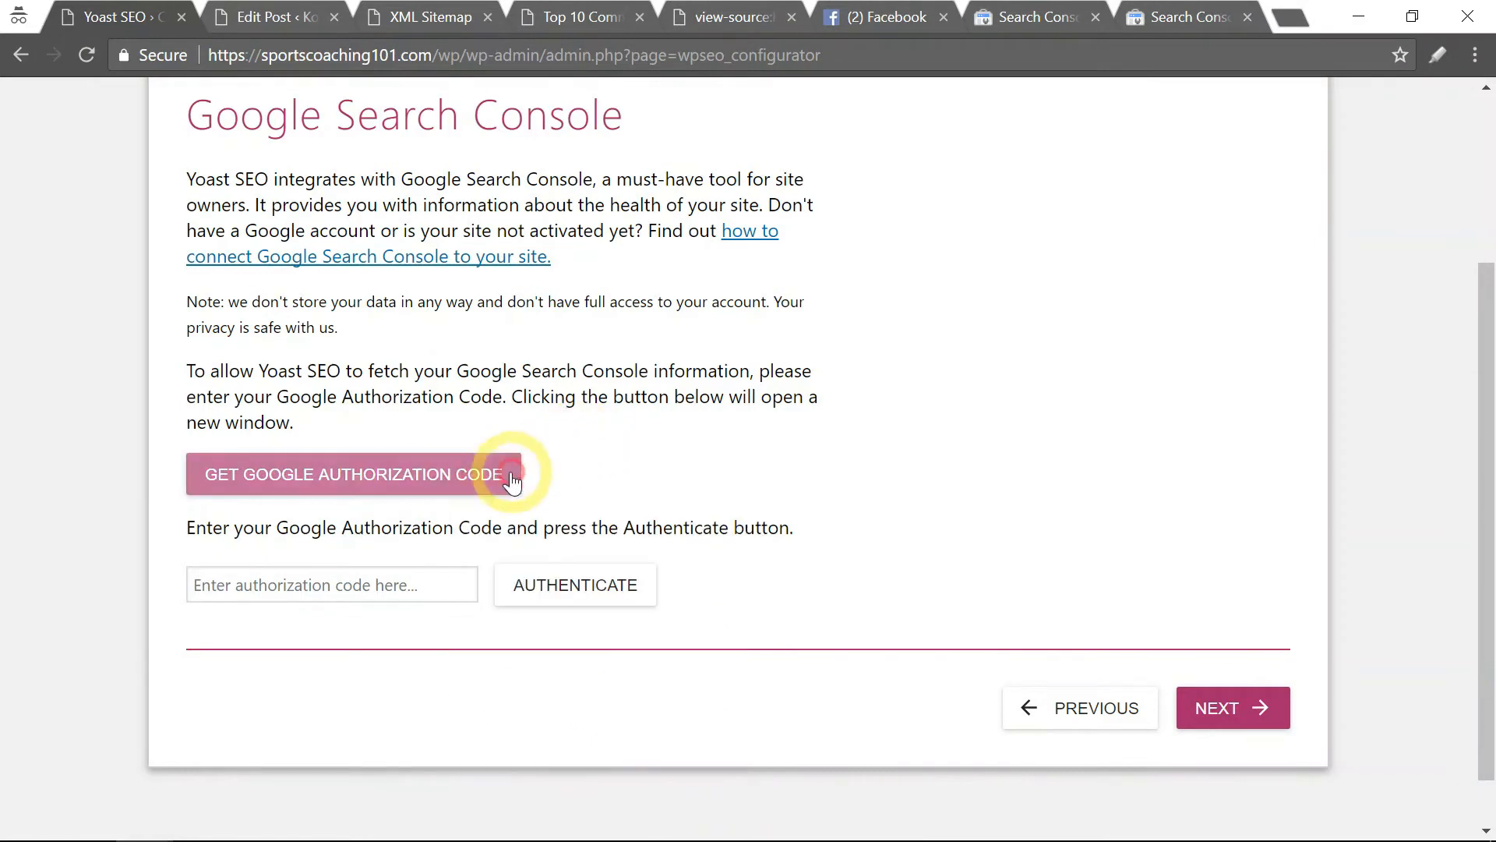
click(502, 485)
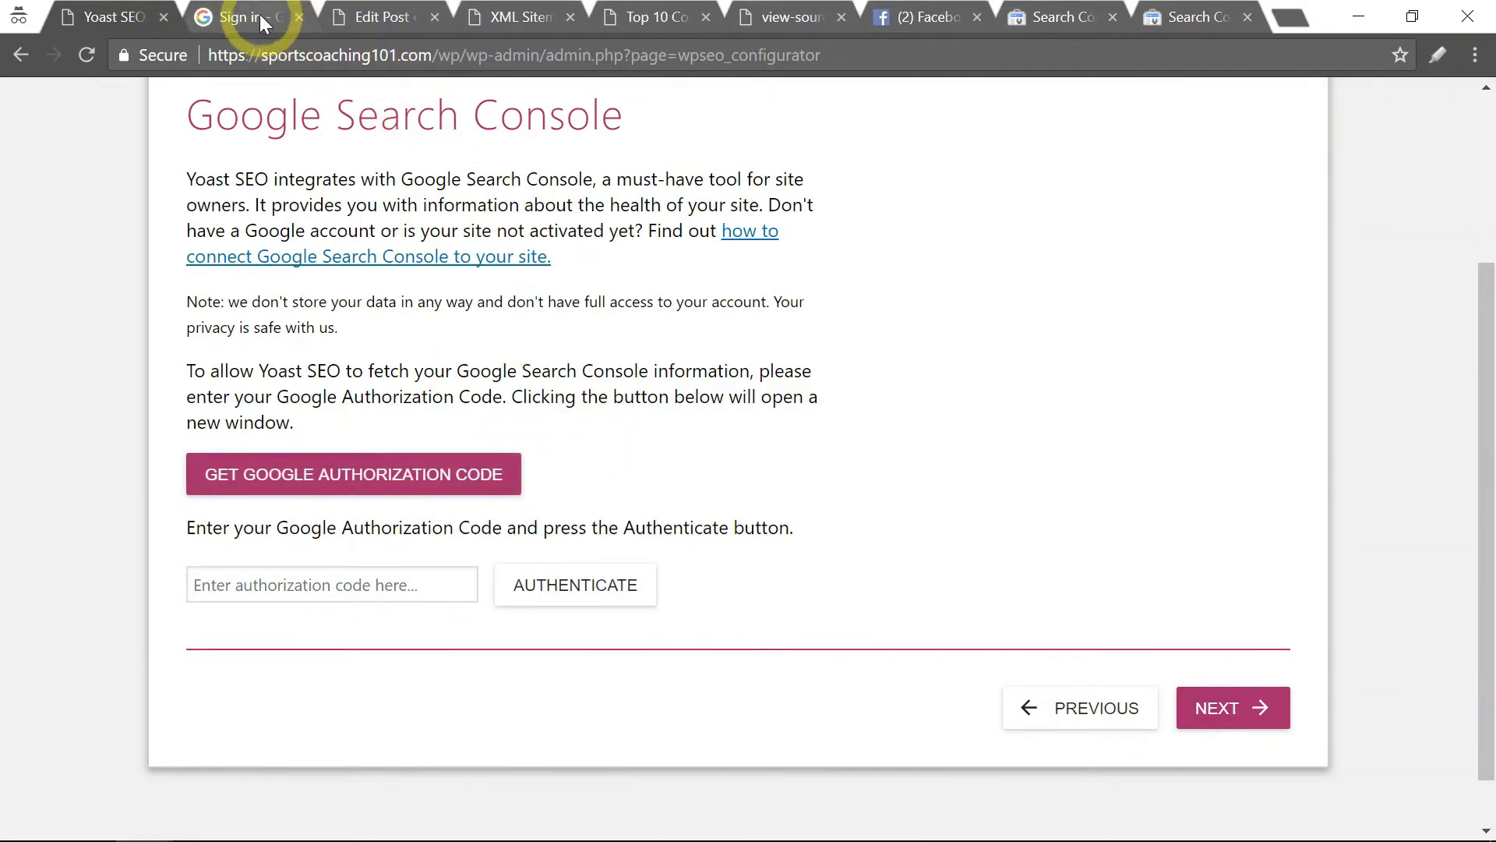
click(259, 14)
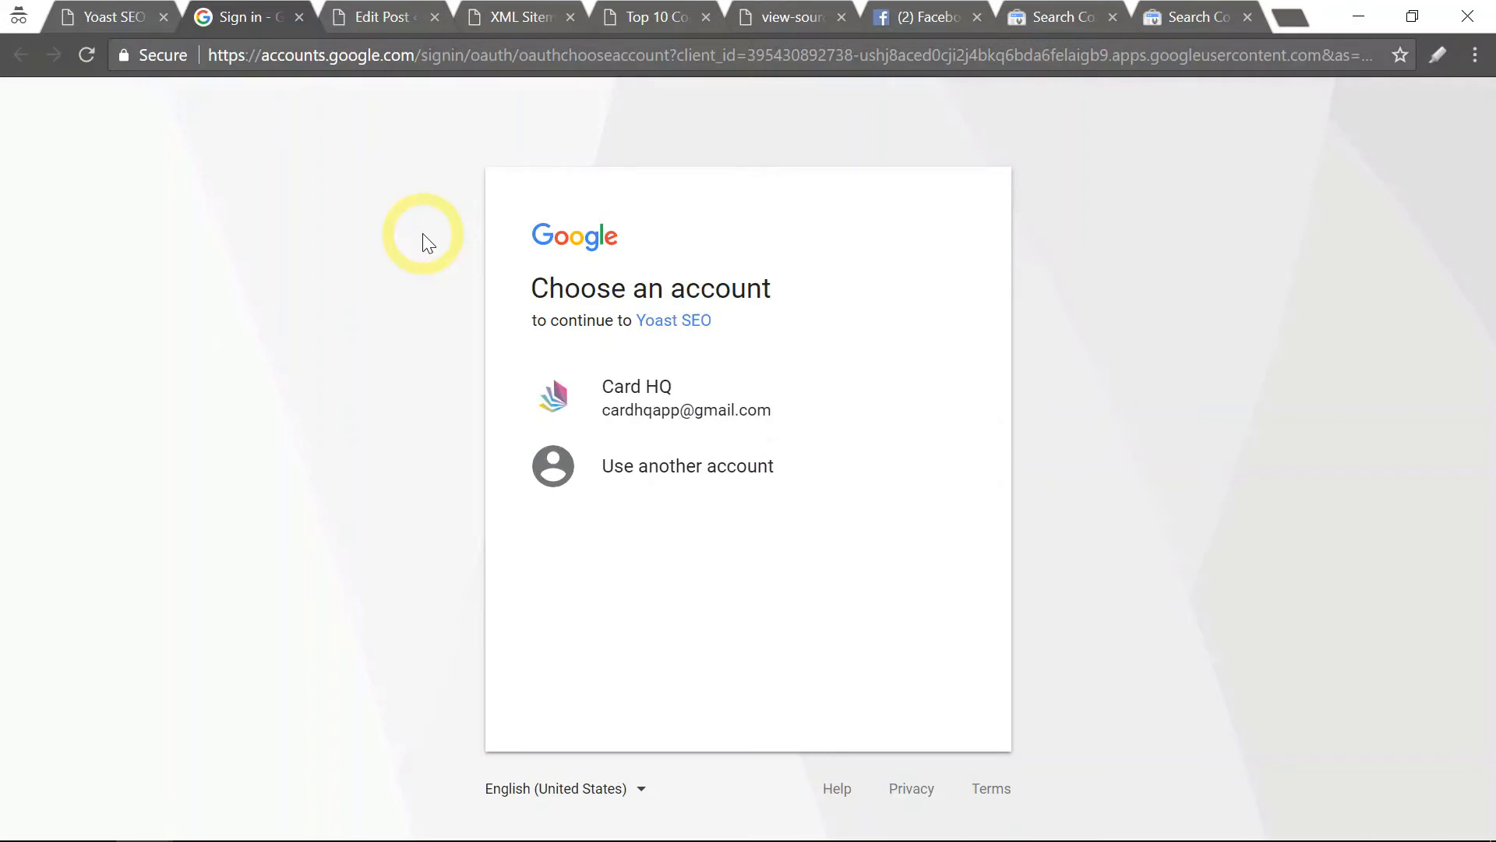
Step: Choose the Card HQ Google account, allow Yoast SEO to manage its Search Console data, and copy the authorization code
click(654, 409)
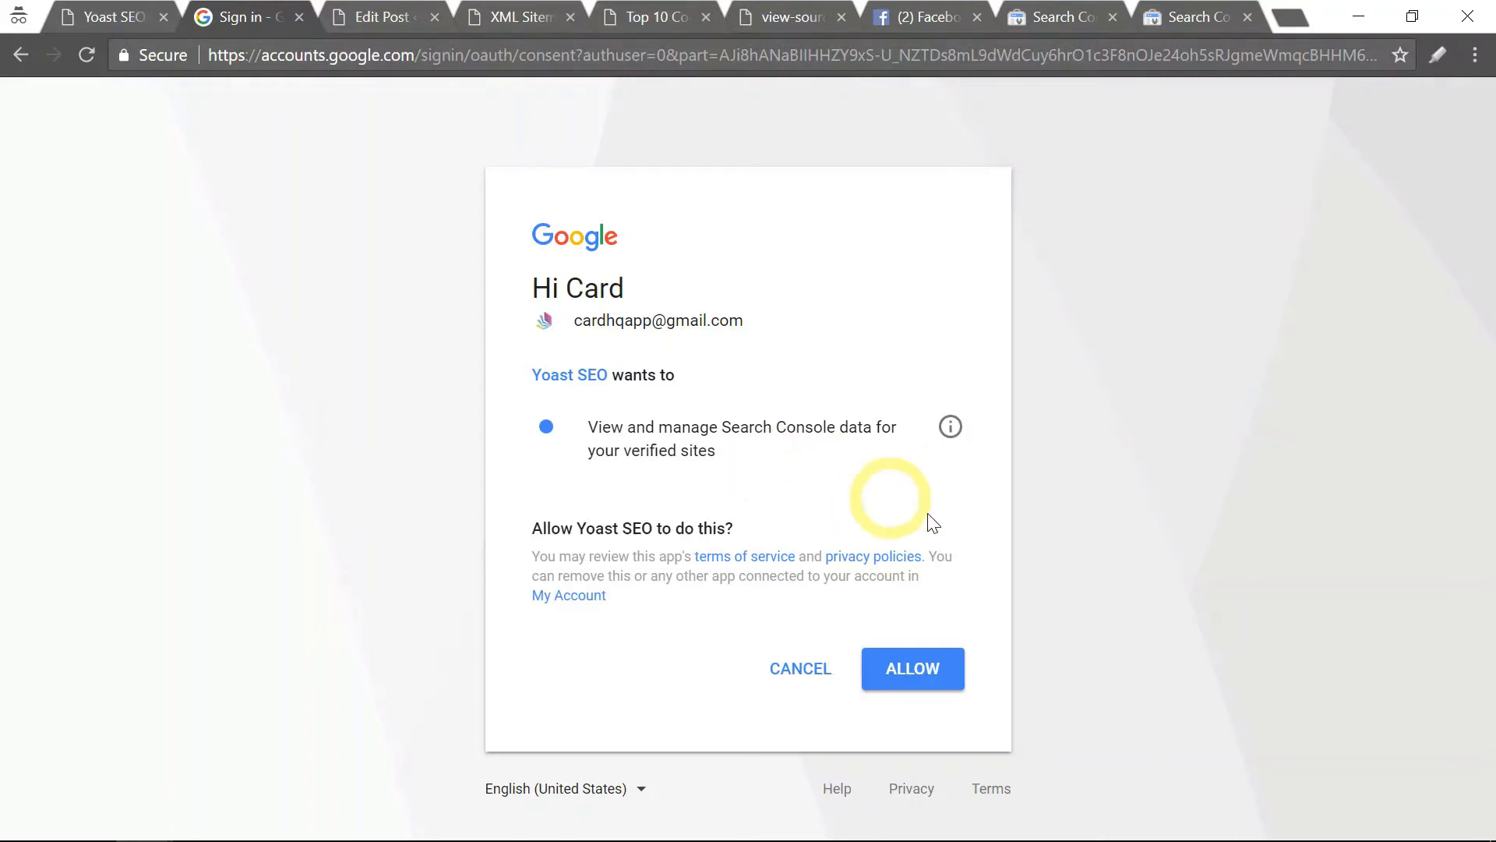
click(912, 674)
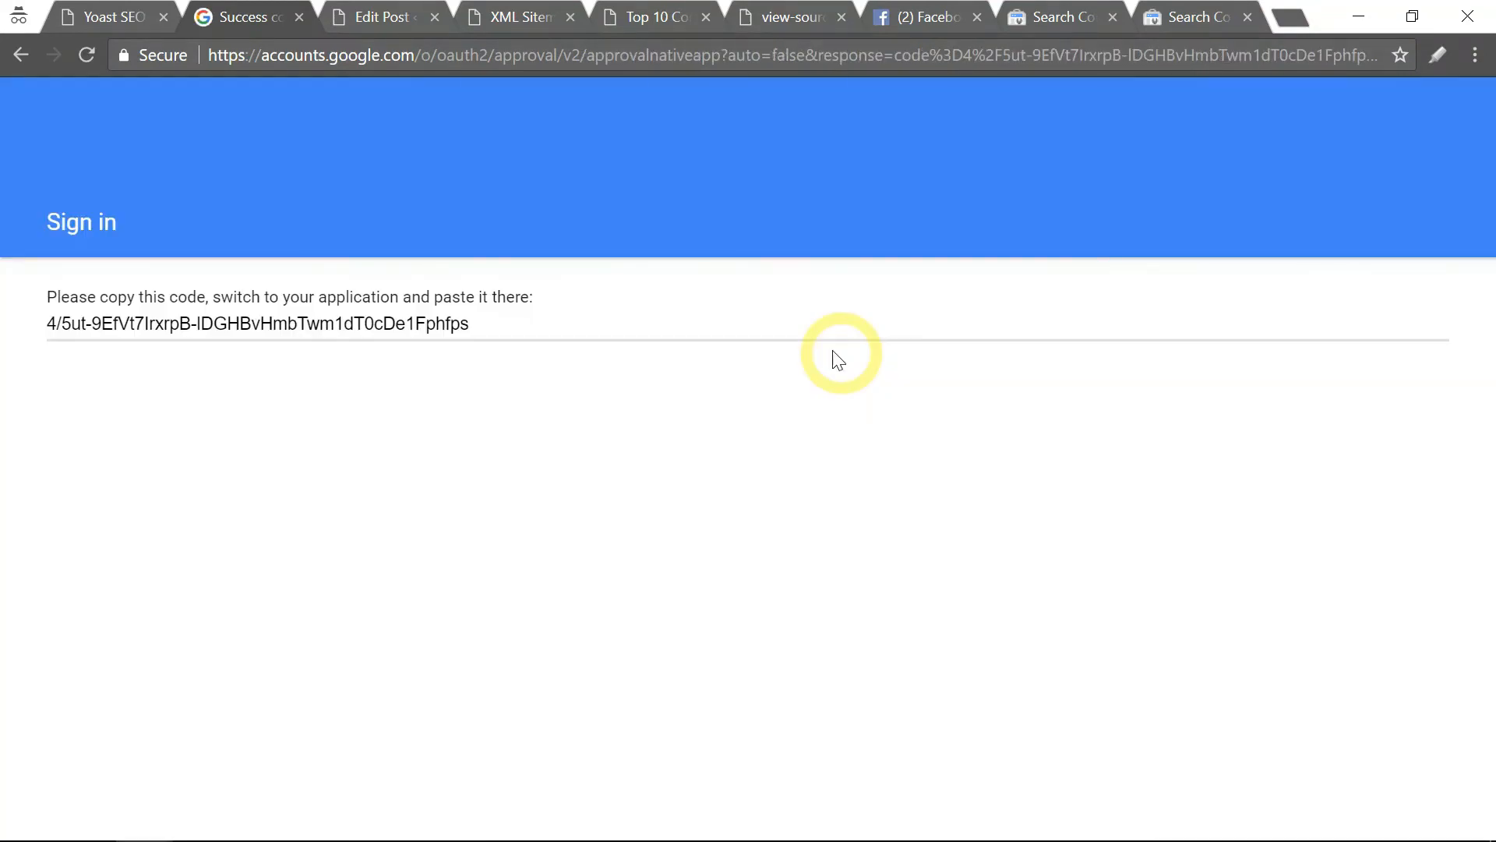
click(354, 324)
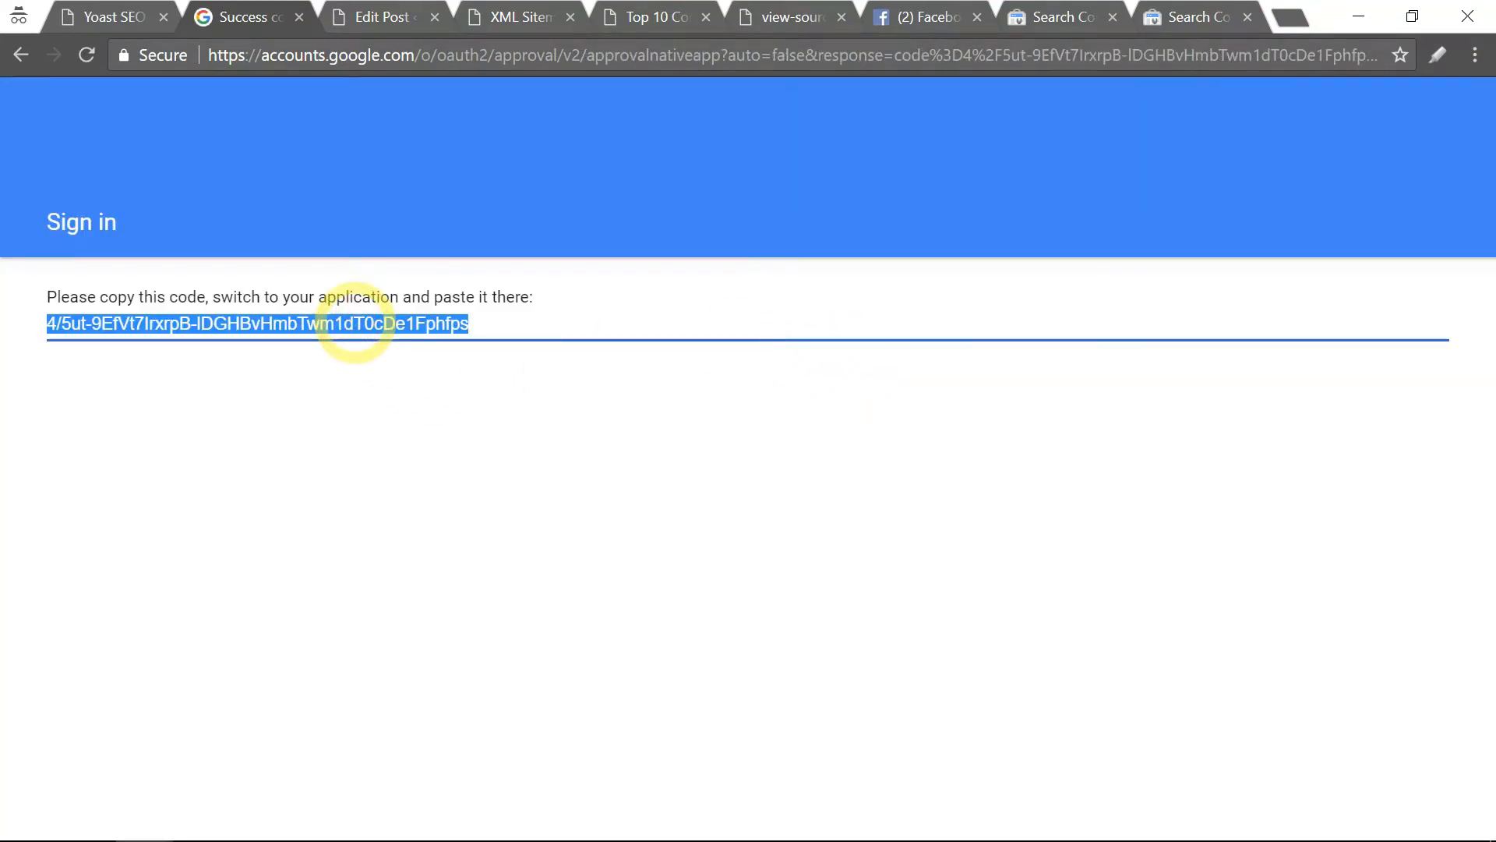
right_click(354, 323)
click(383, 338)
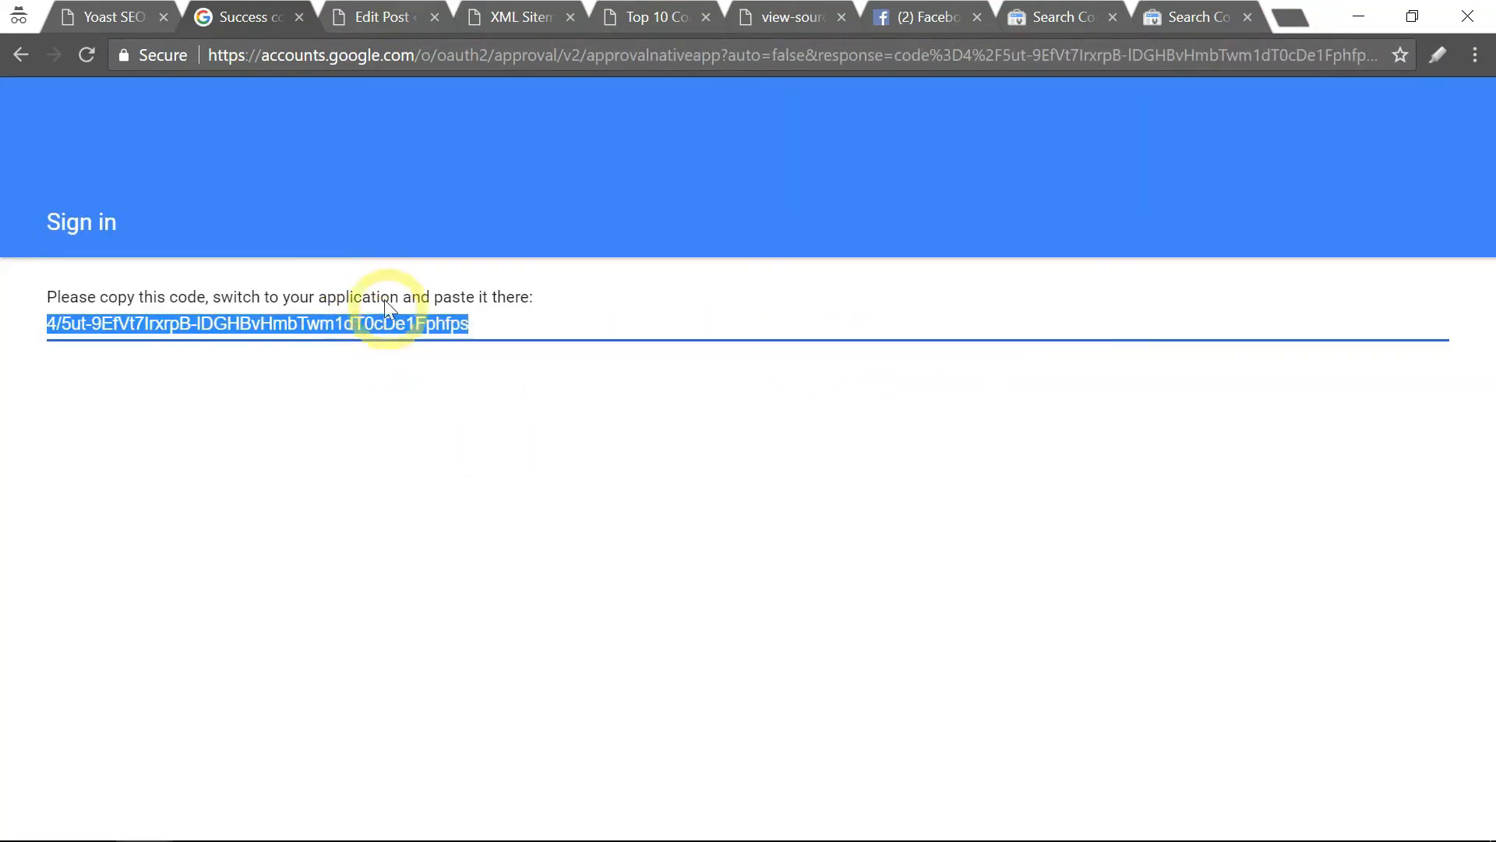
Step: Return to the Yoast wizard, paste the Google authorization code into its field, and authenticate
click(113, 25)
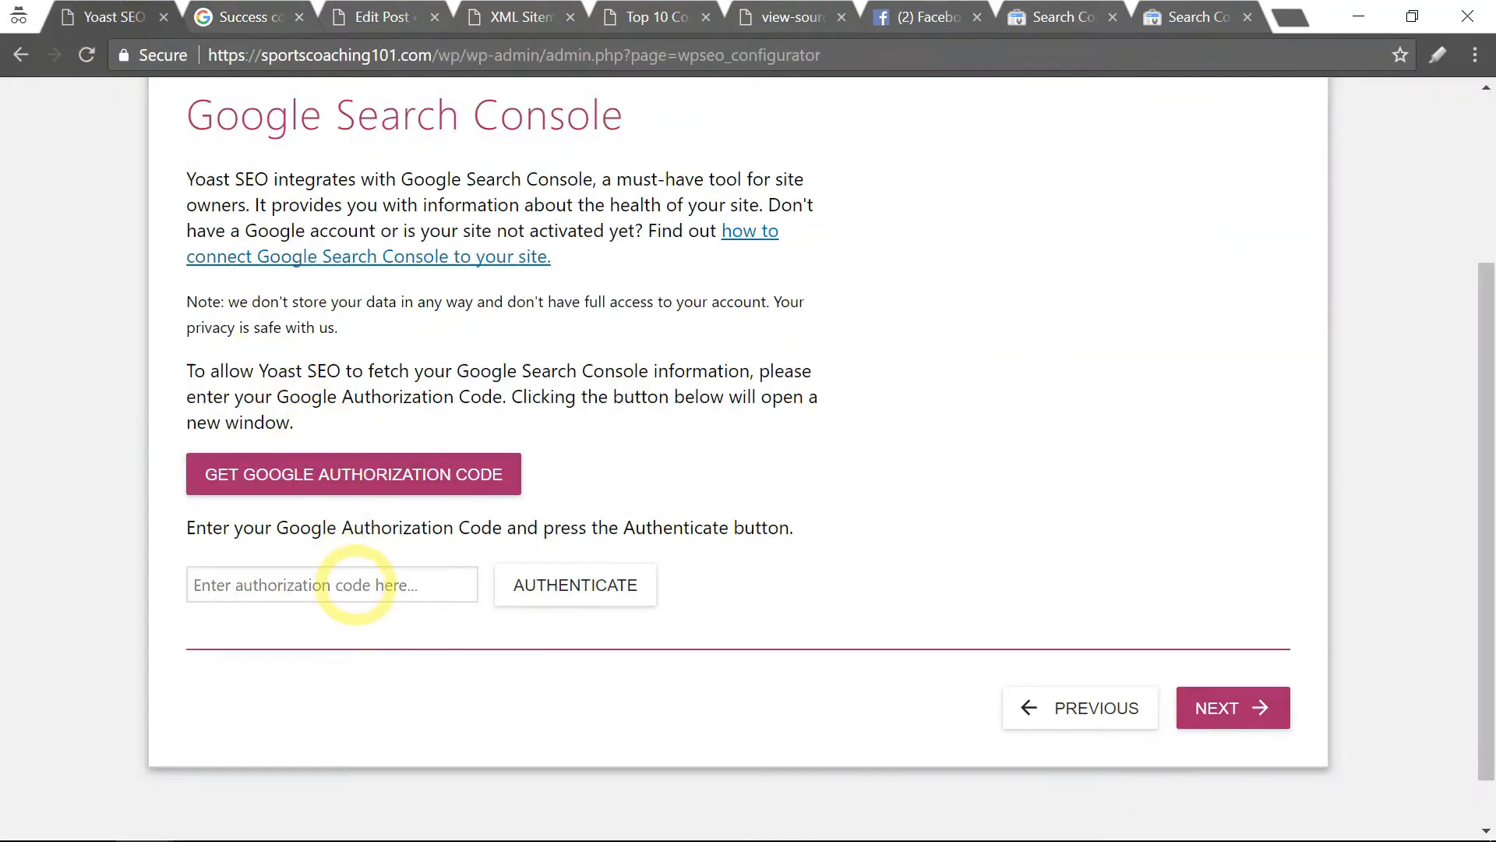
click(352, 584)
right_click(352, 584)
click(407, 396)
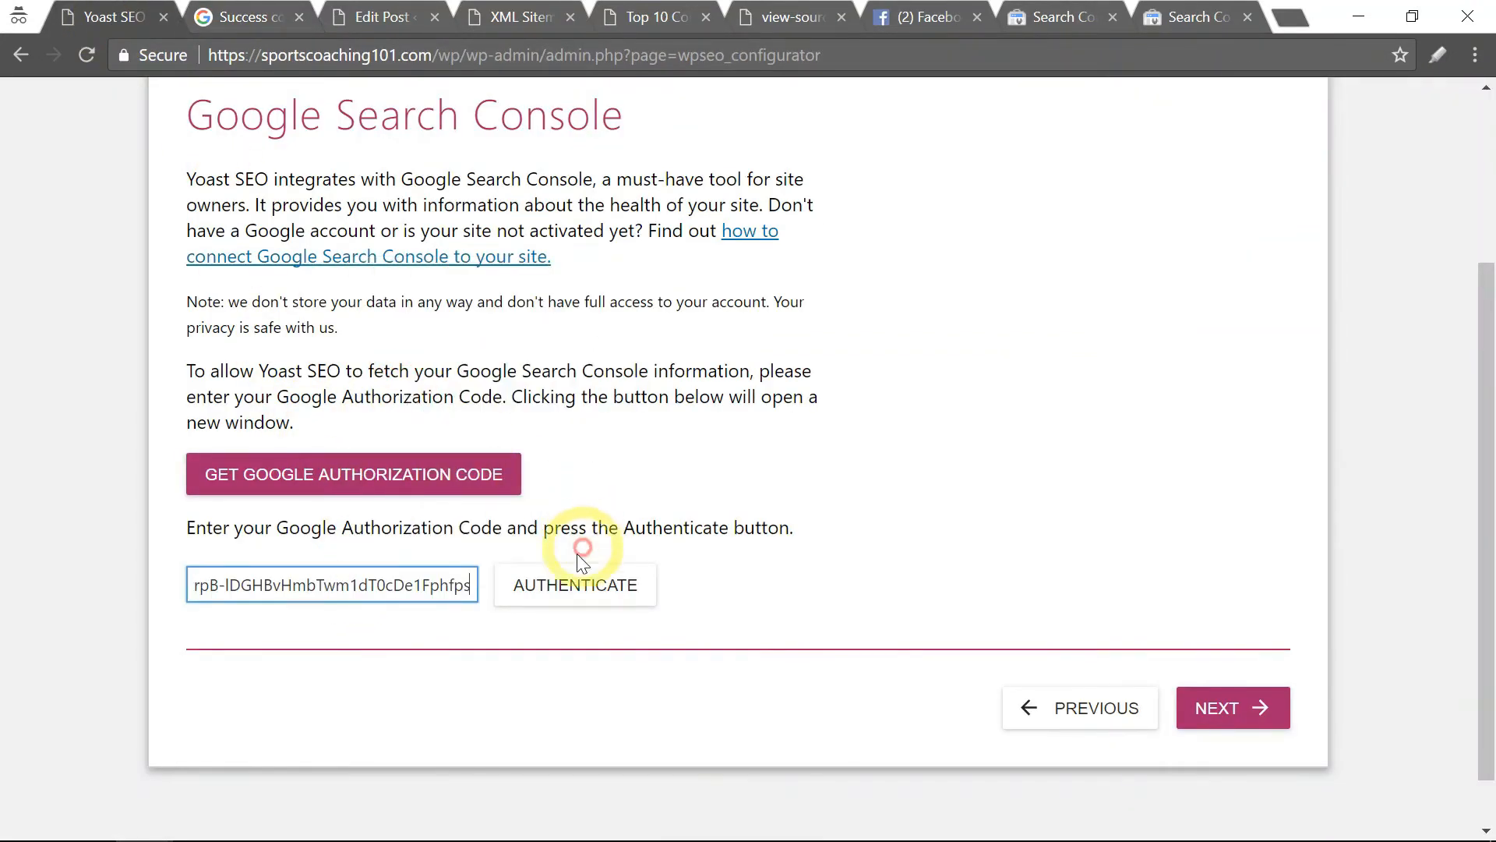
click(555, 592)
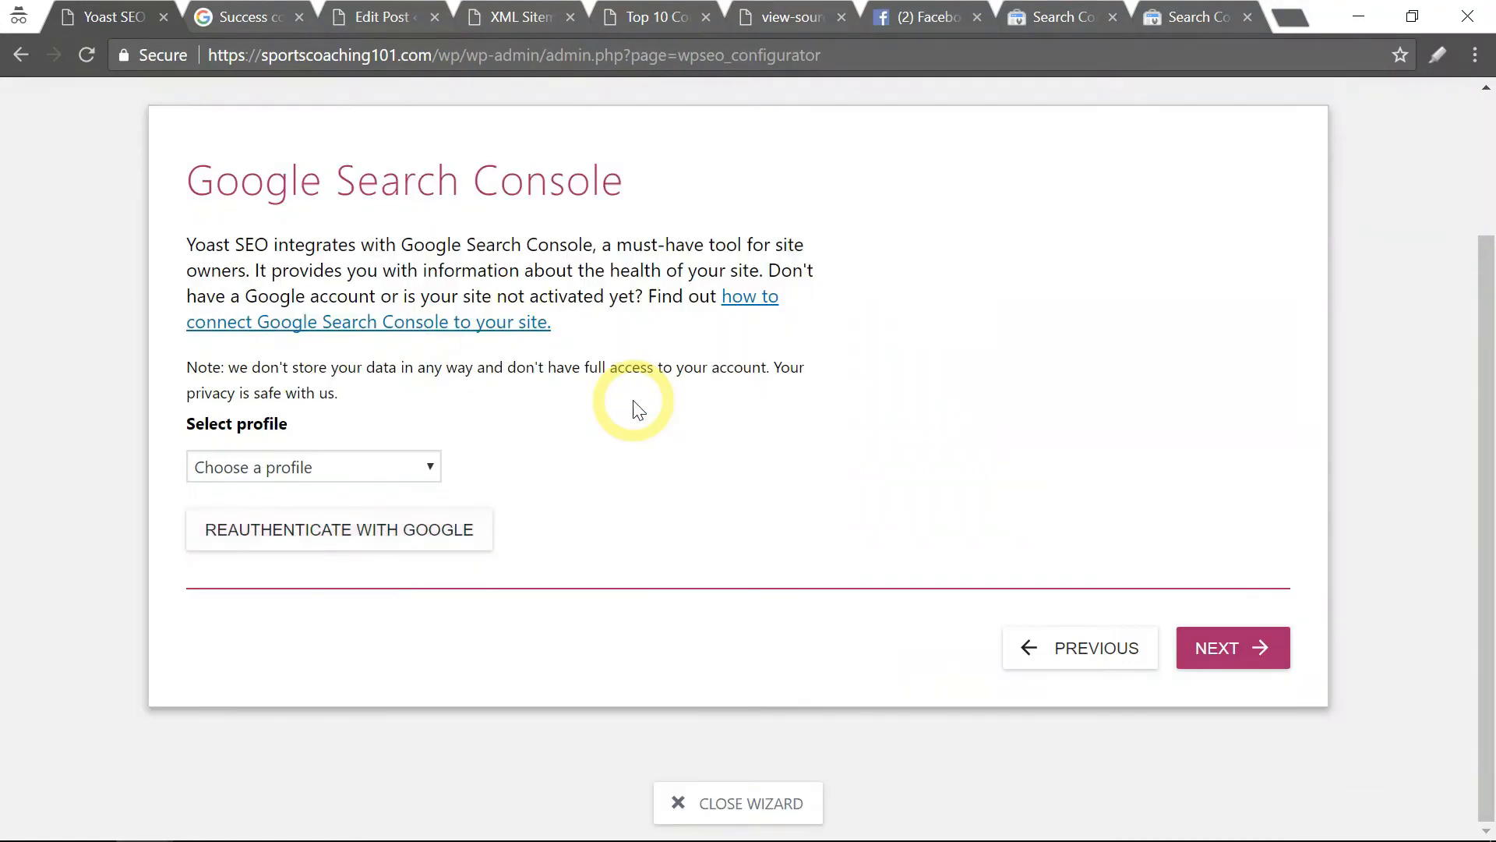
click(425, 467)
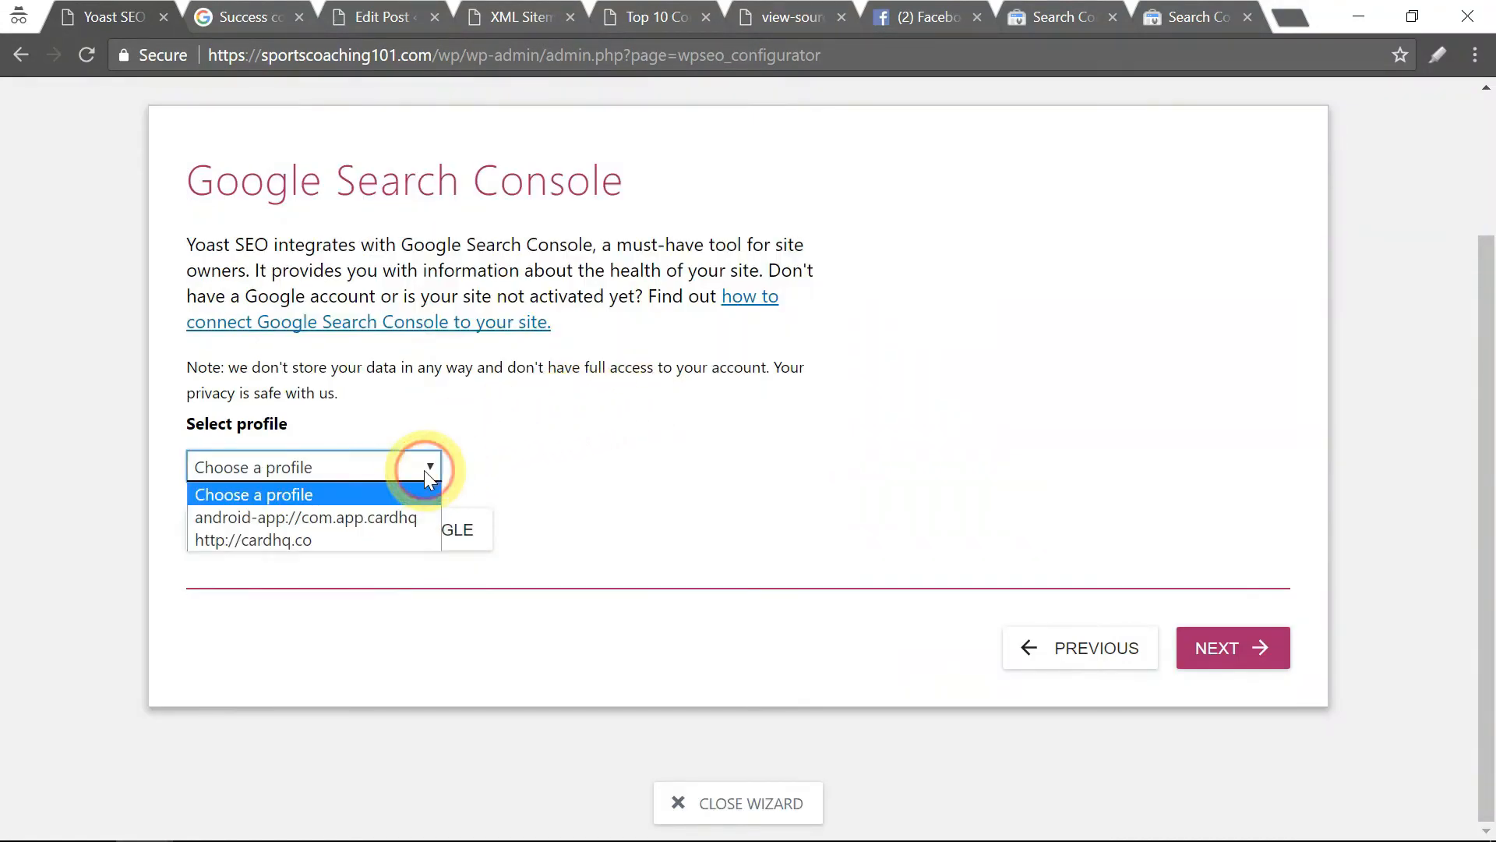
click(376, 539)
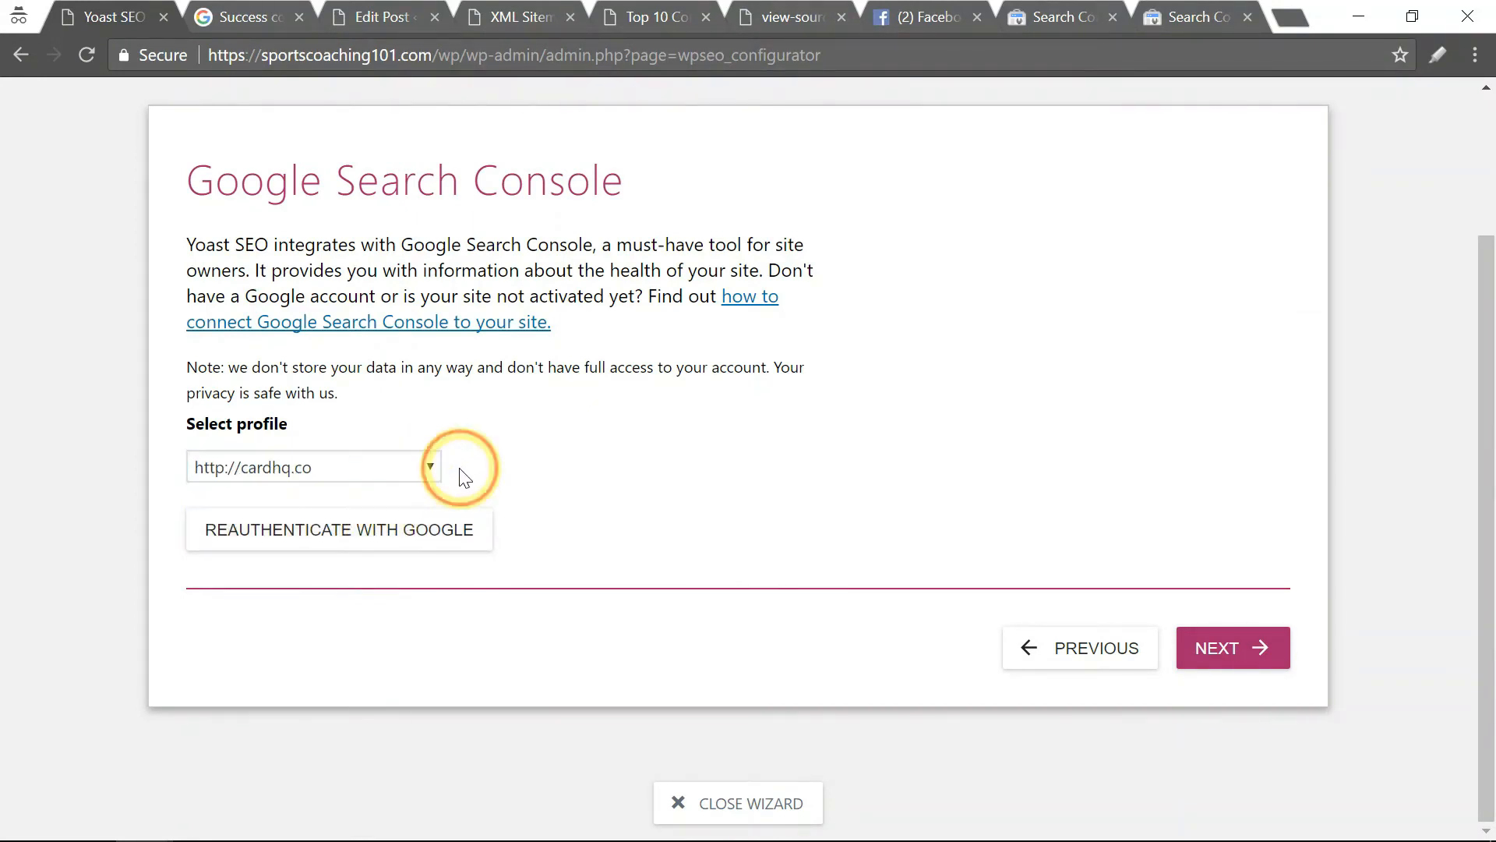
click(1210, 658)
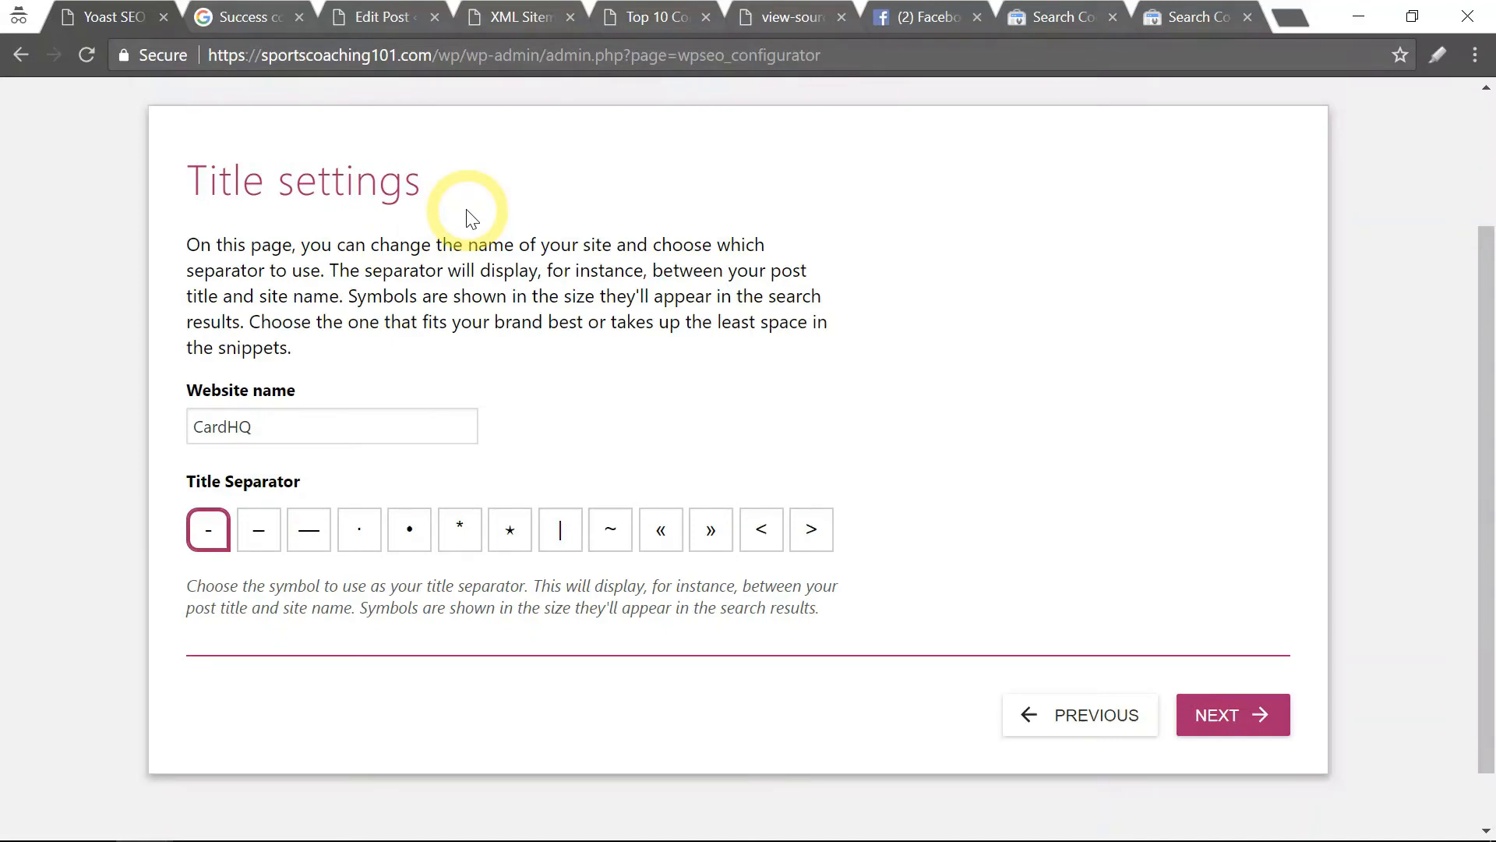
Step: Examine how the separator and site name appear in the Kodorra post's browser title and in the title tag of its page source
click(659, 16)
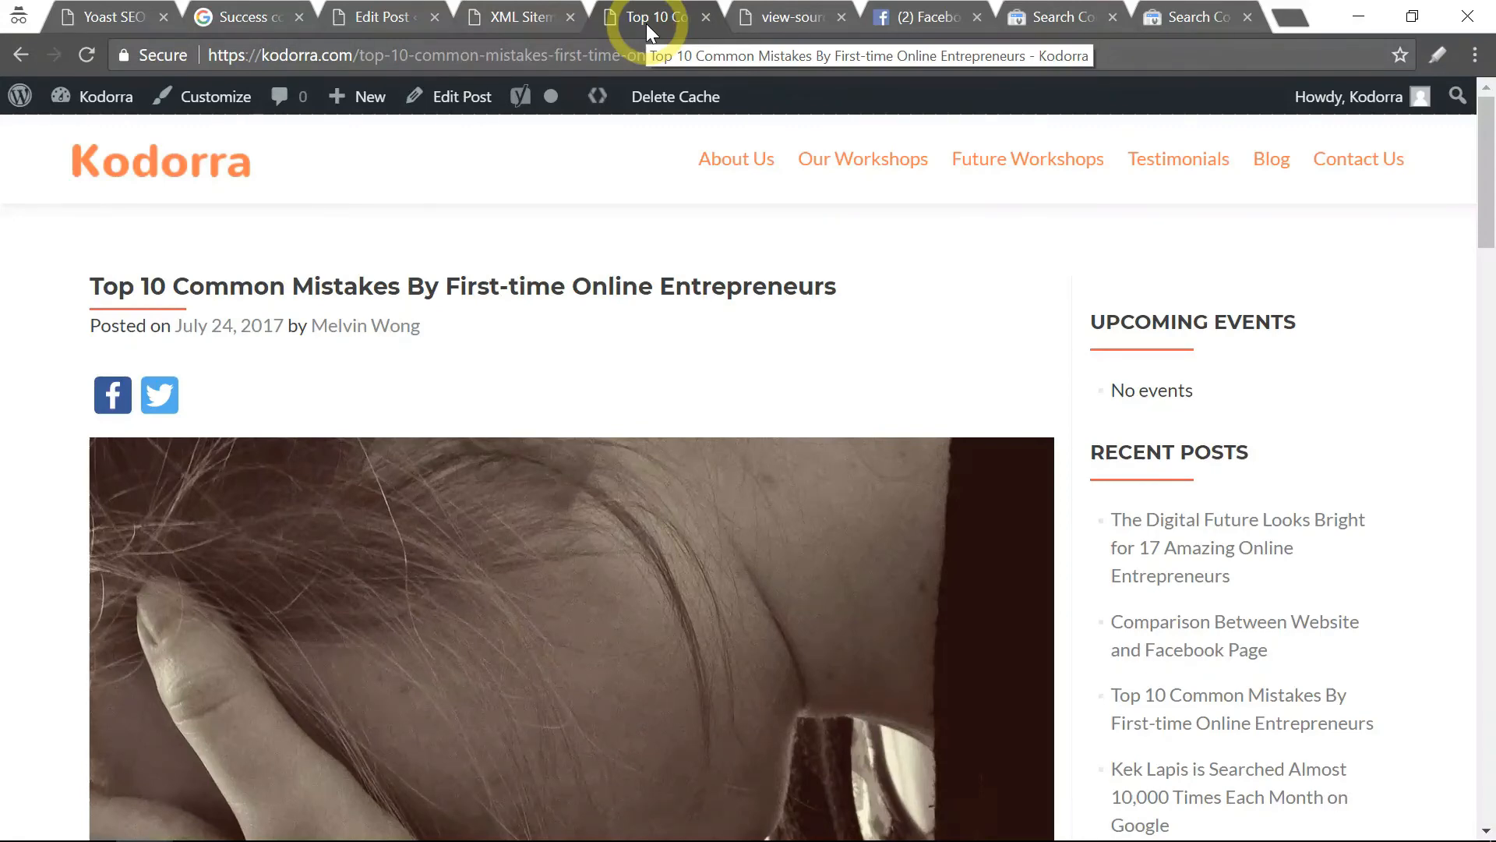
click(123, 17)
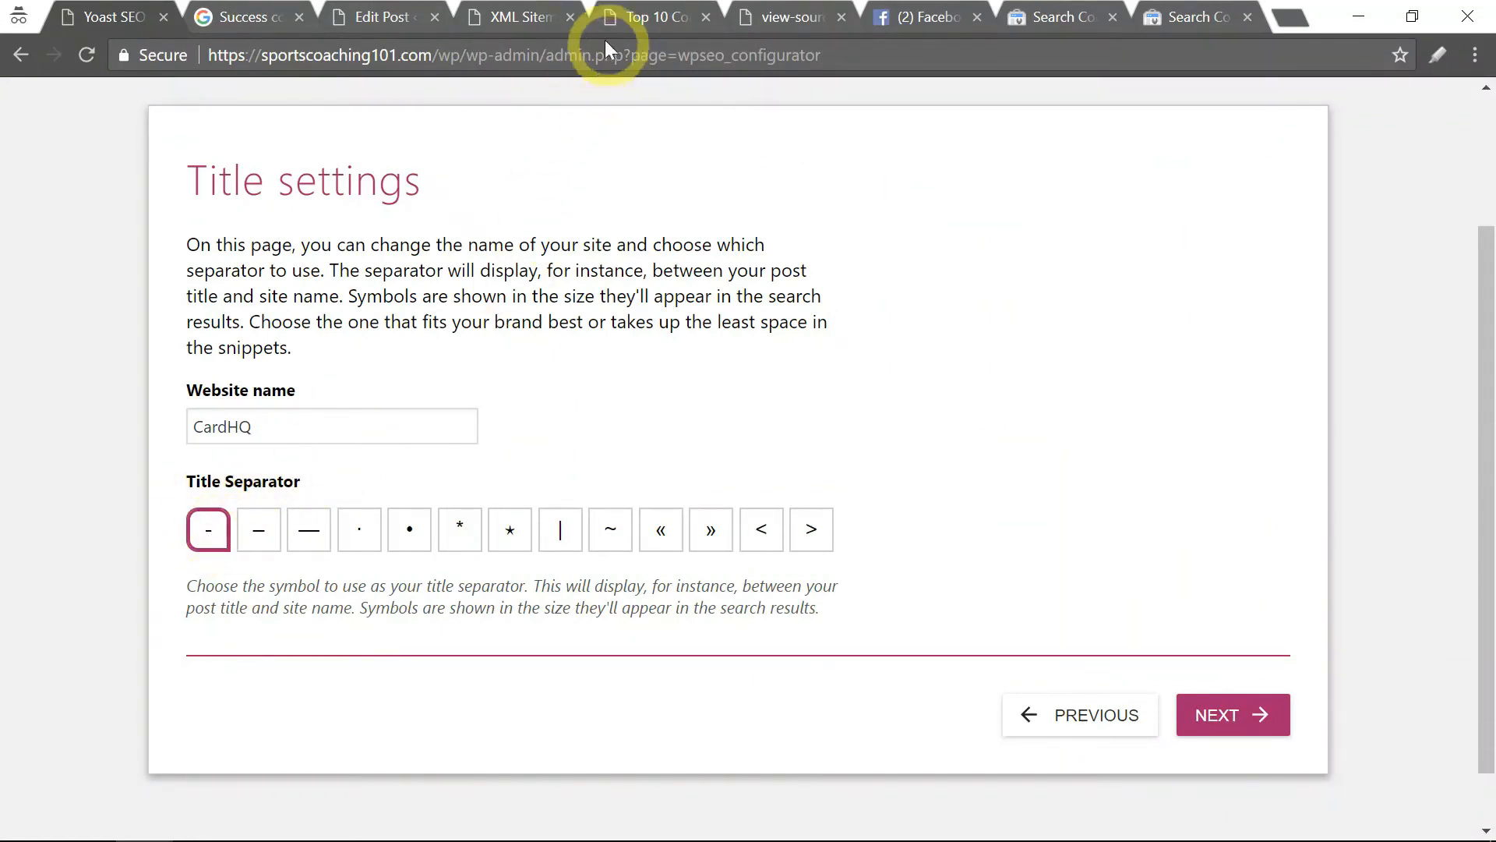
click(647, 18)
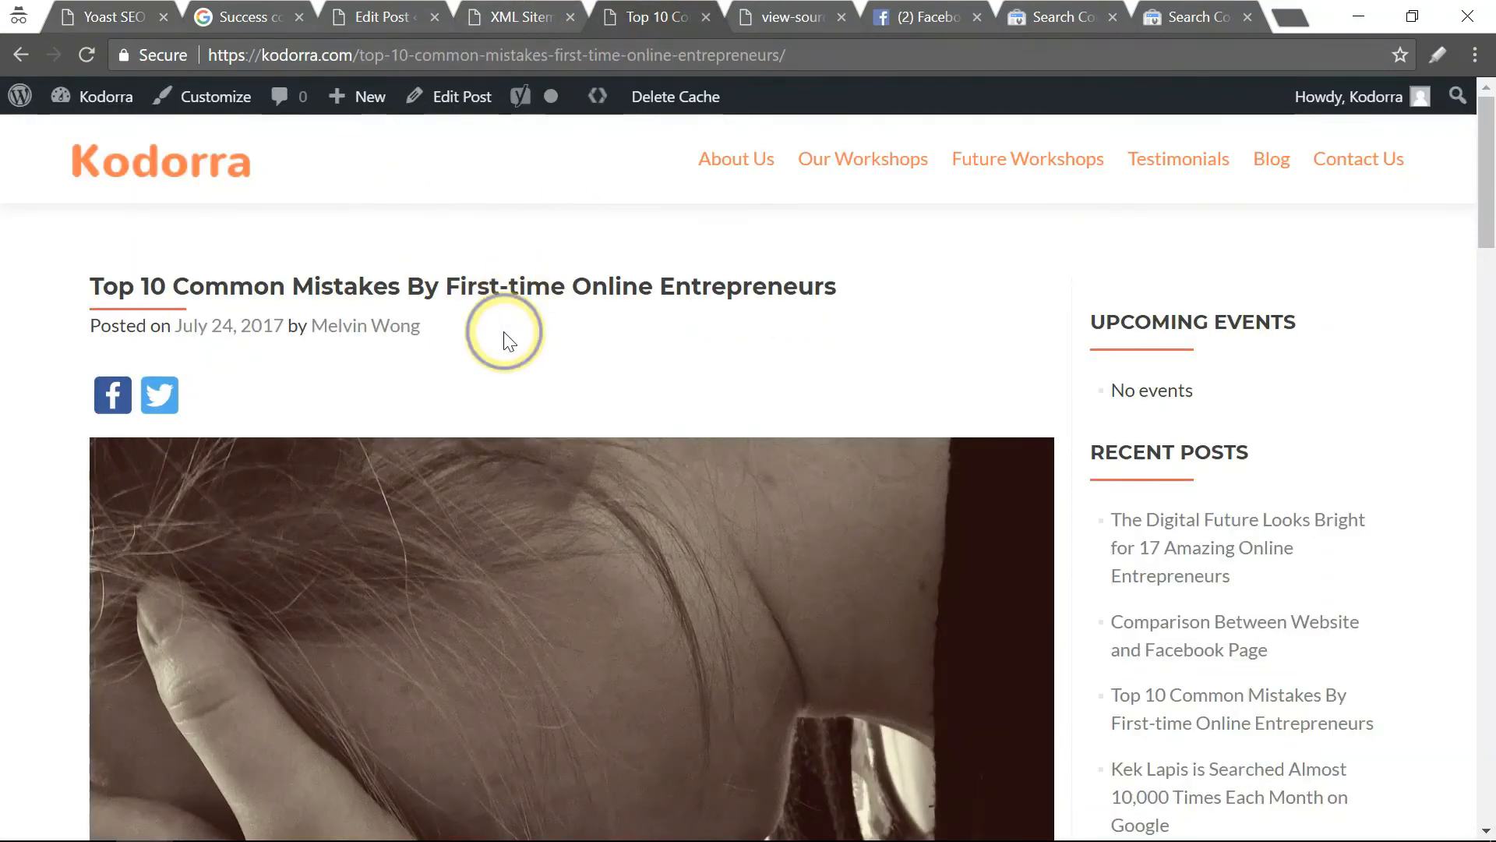
right_click(504, 333)
click(589, 570)
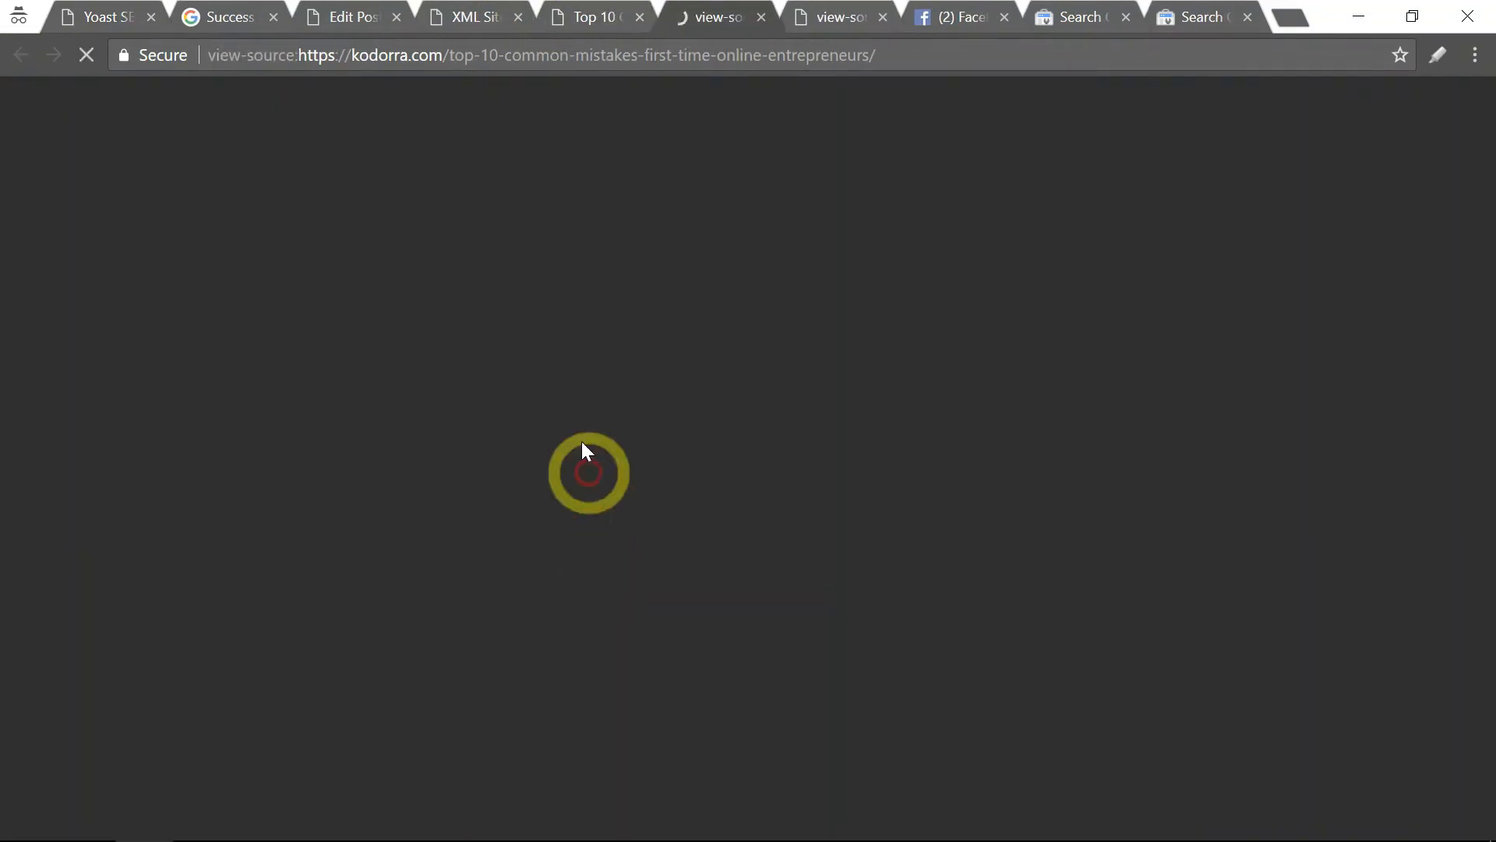
drag(658, 282, 100, 283)
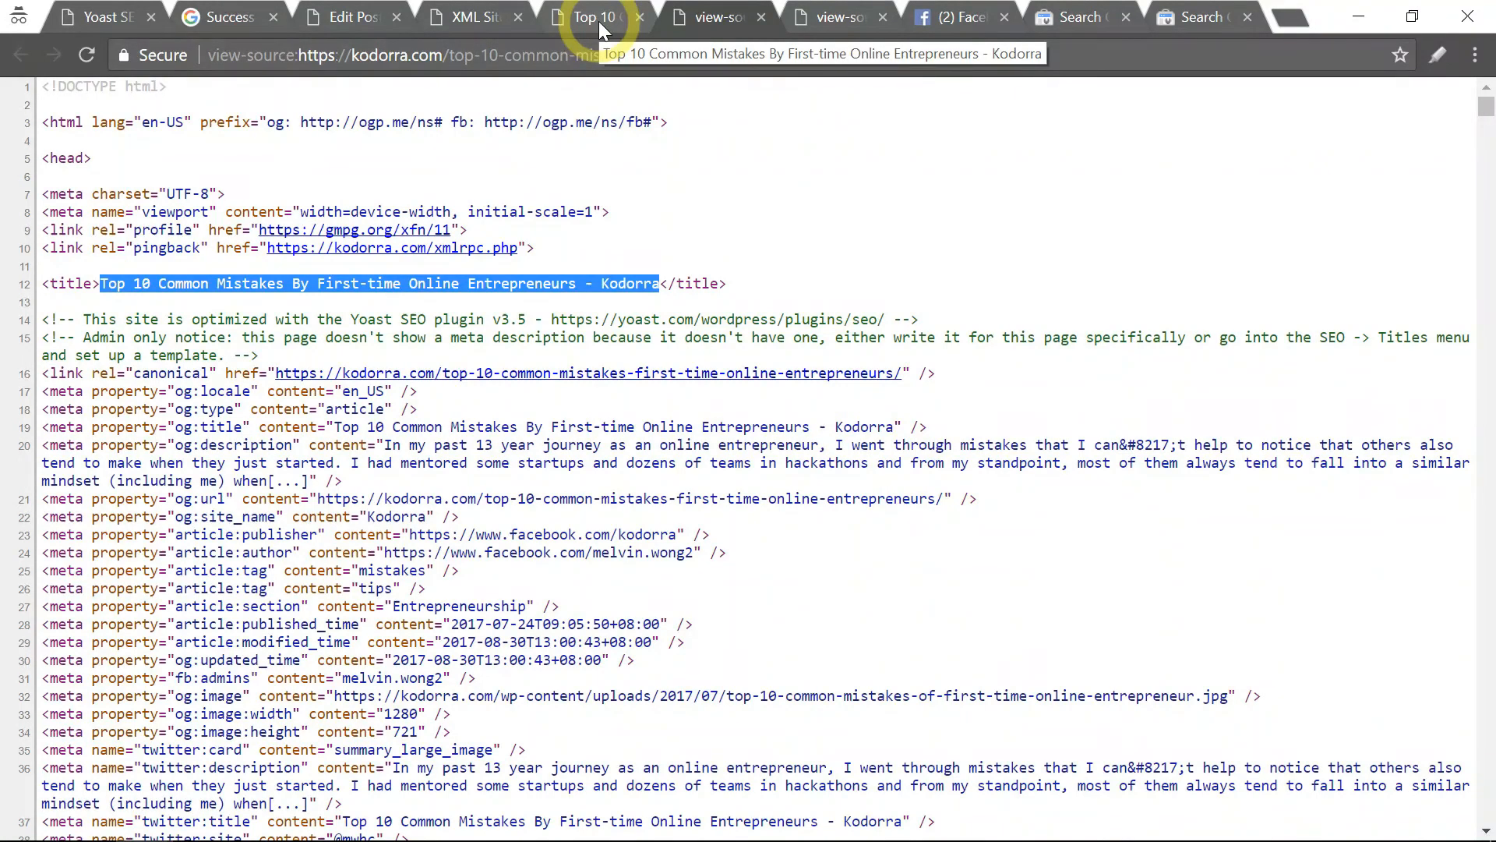
Step: Back in the Yoast wizard, keep the website name CardHQ and the hyphen separator, and skip the newsletter sign-up
click(106, 21)
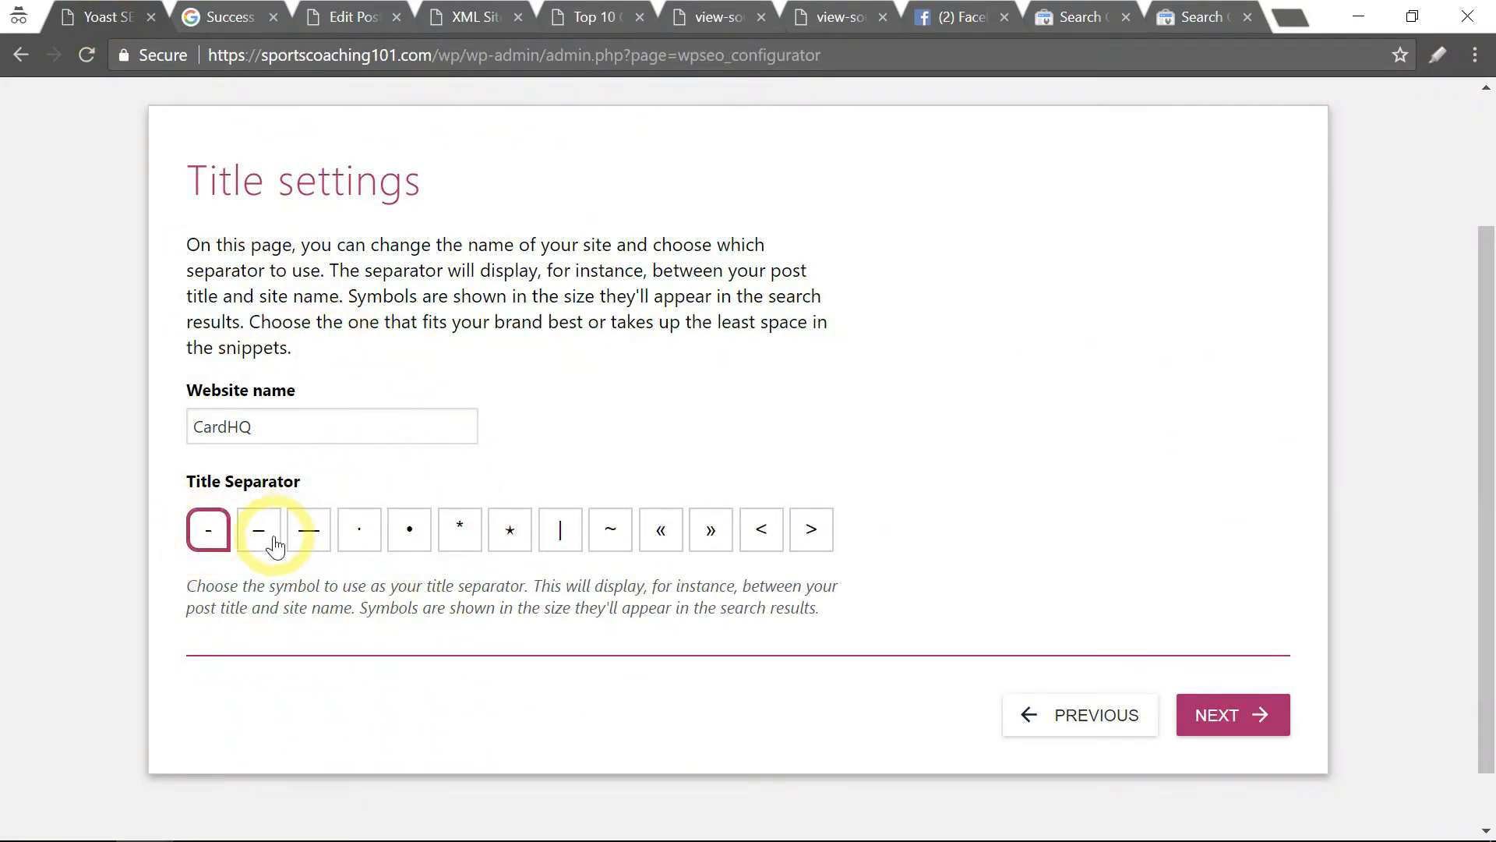
click(1225, 729)
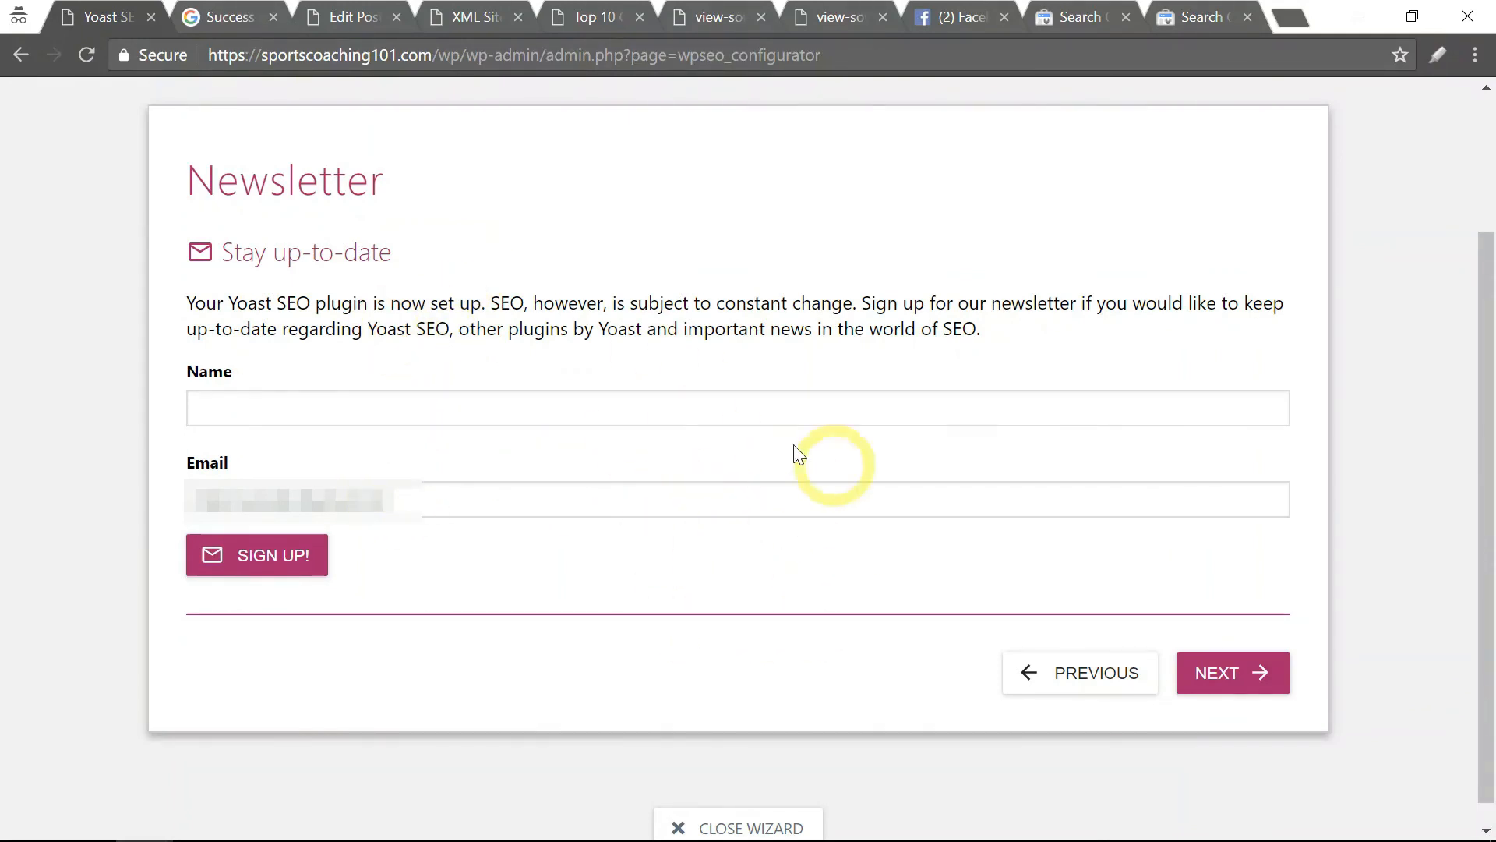
click(1213, 680)
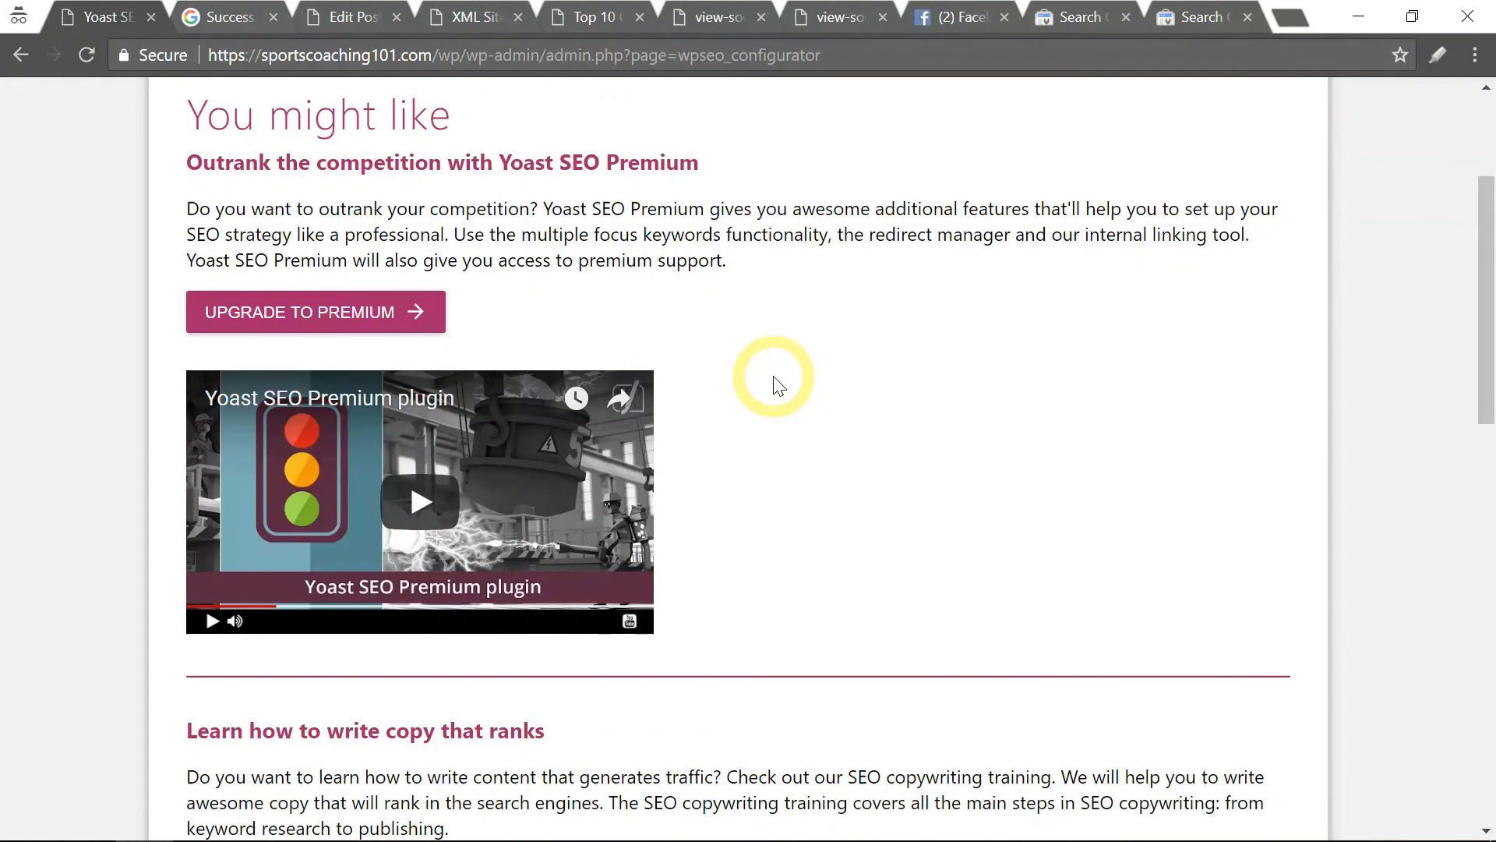
Step: Review the Premium and training recommendations without choosing any, and continue to the wizard's final page
scroll(775, 385, down, 15)
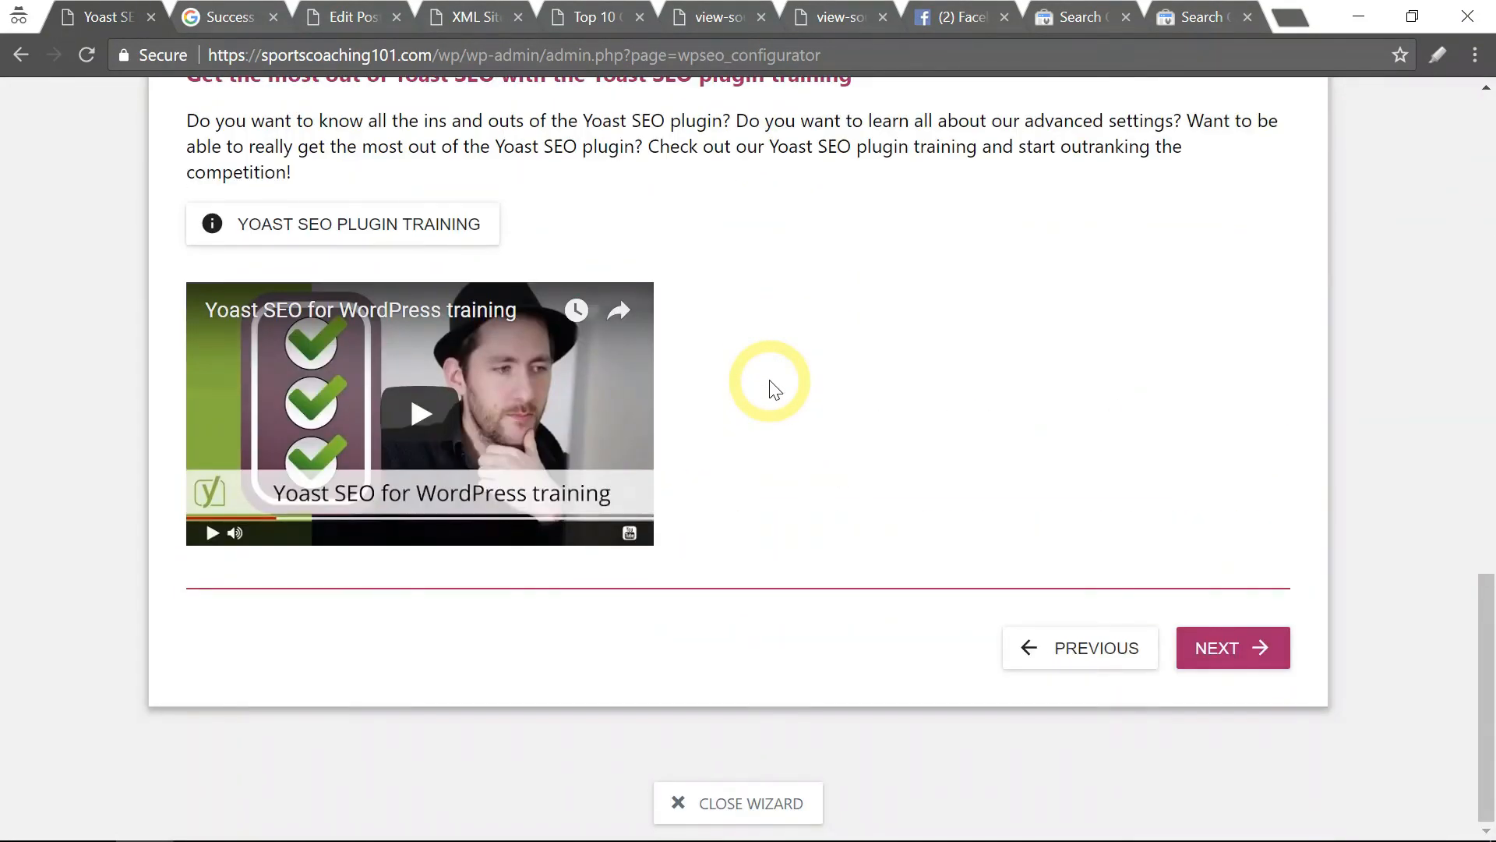
scroll(822, 414, up, 13)
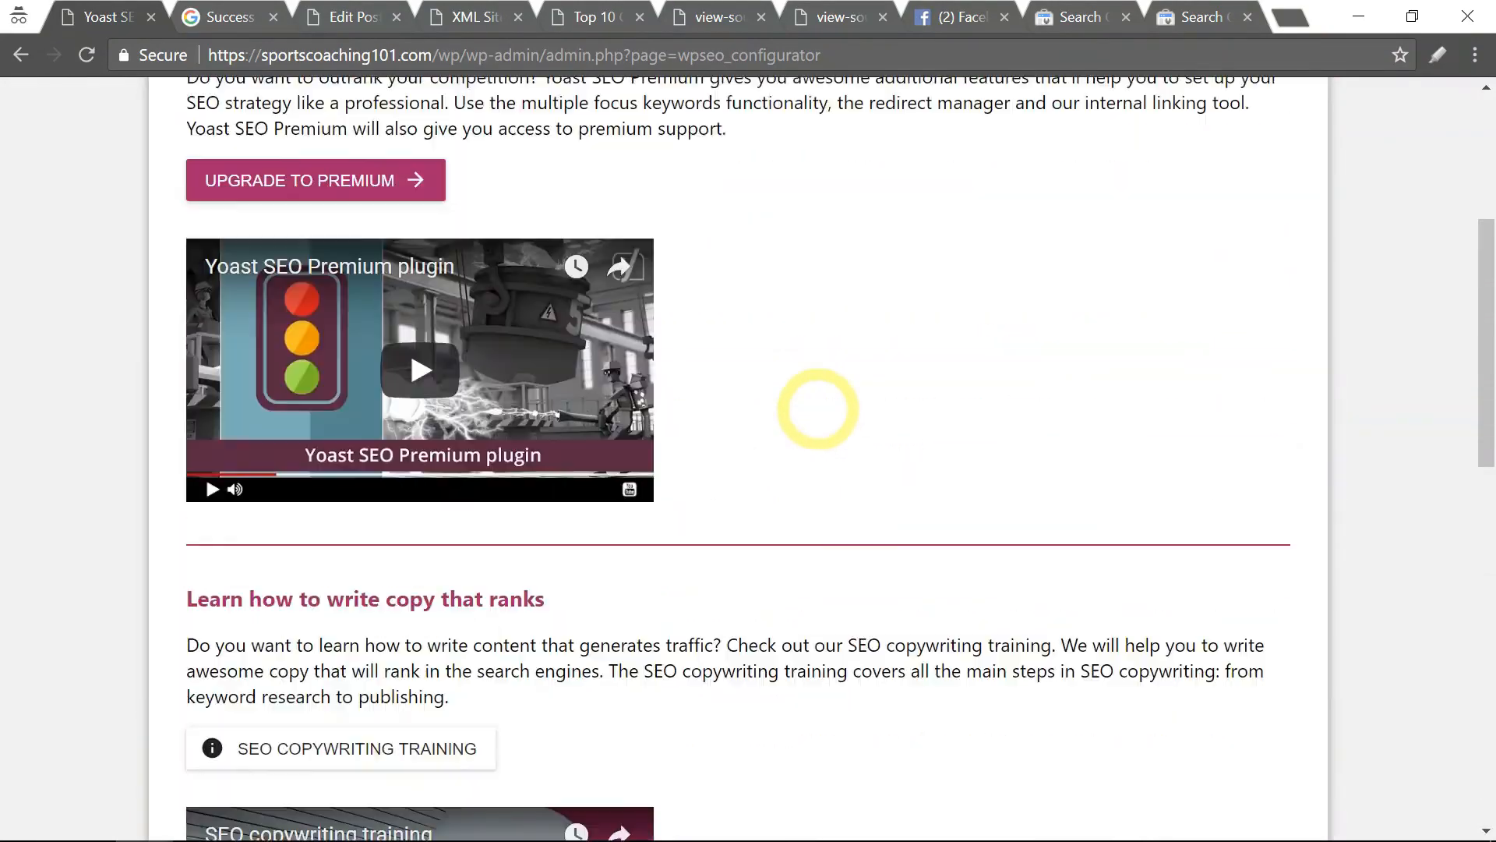
scroll(818, 408, up, 5)
scroll(818, 409, down, 14)
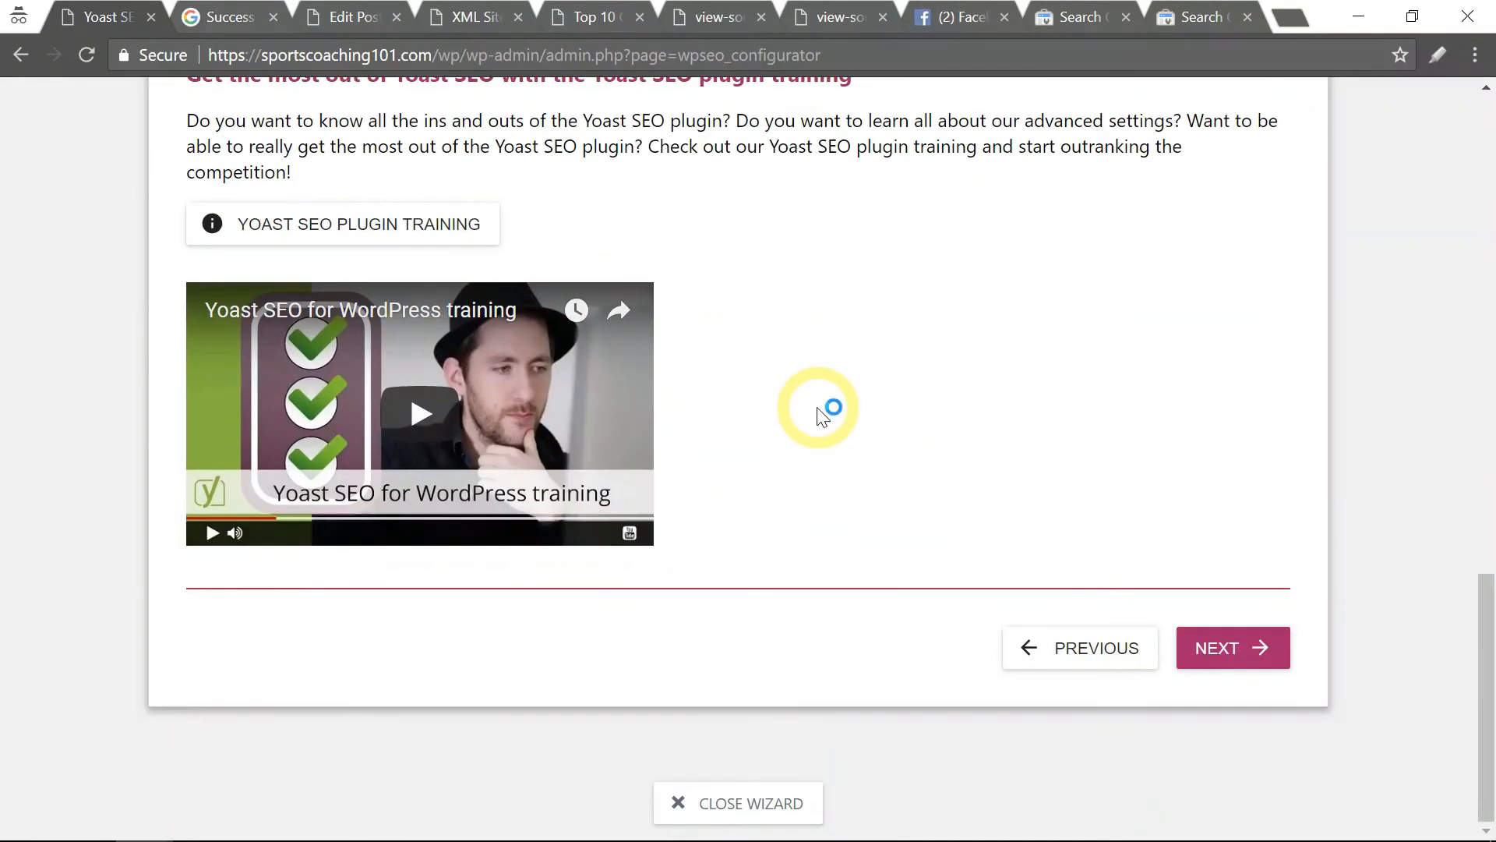
click(1219, 653)
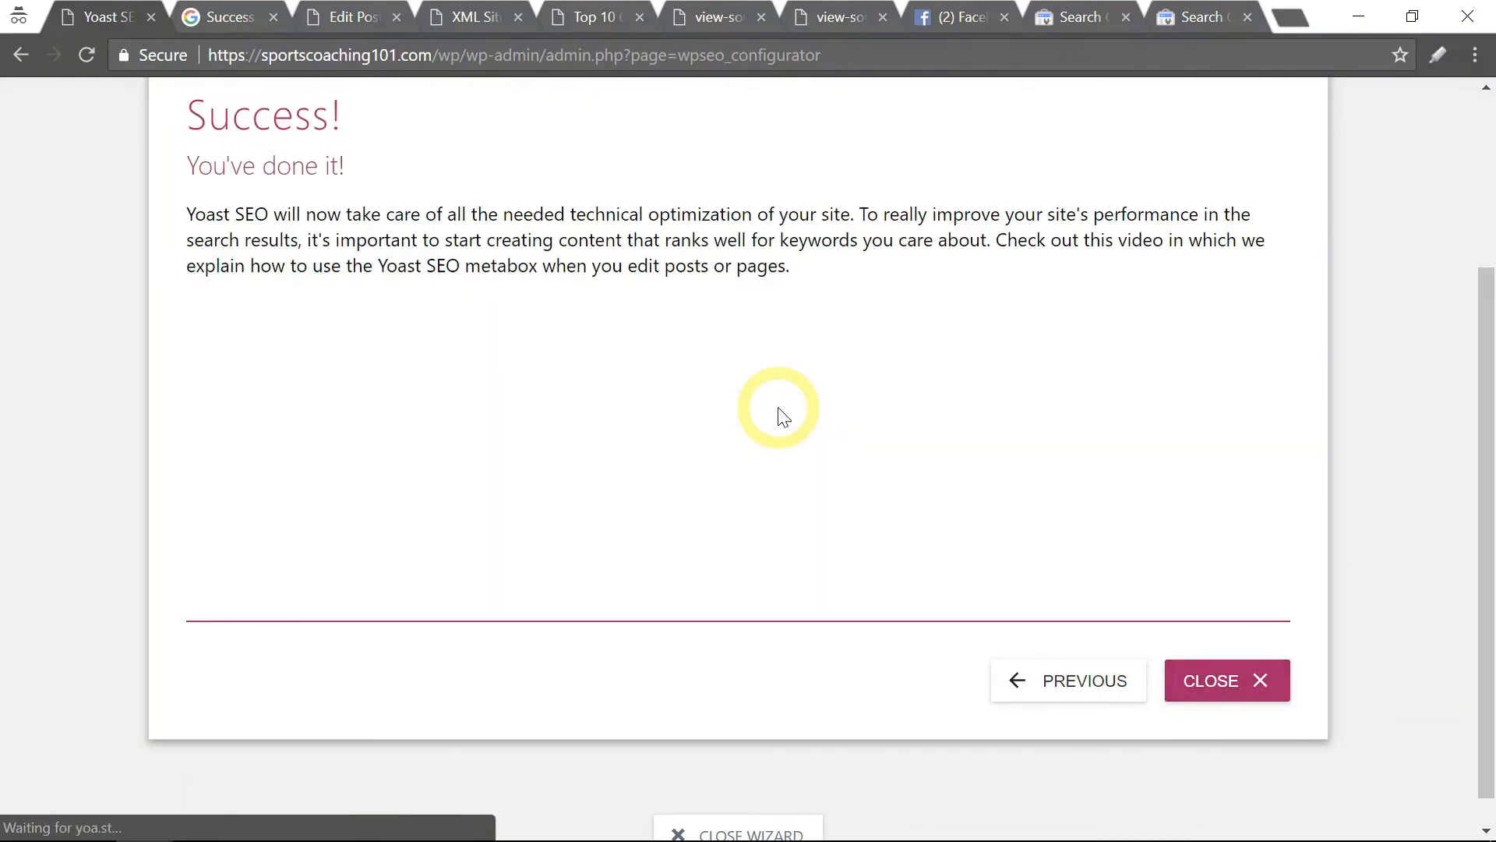
Step: Review the wizard's final page and close the completed configuration wizard
scroll(787, 406, up, 4)
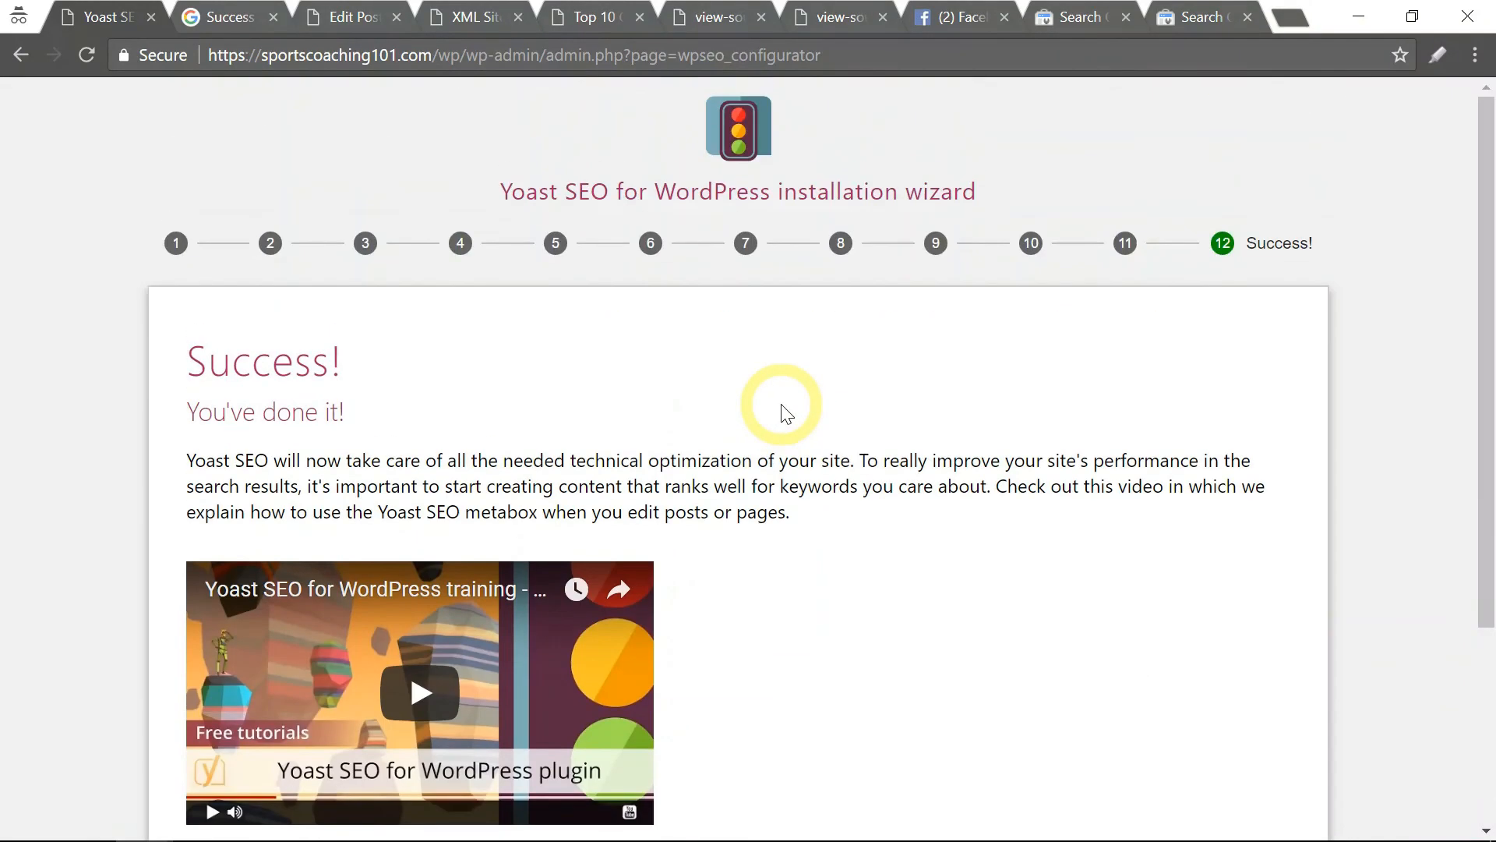
scroll(782, 413, down, 4)
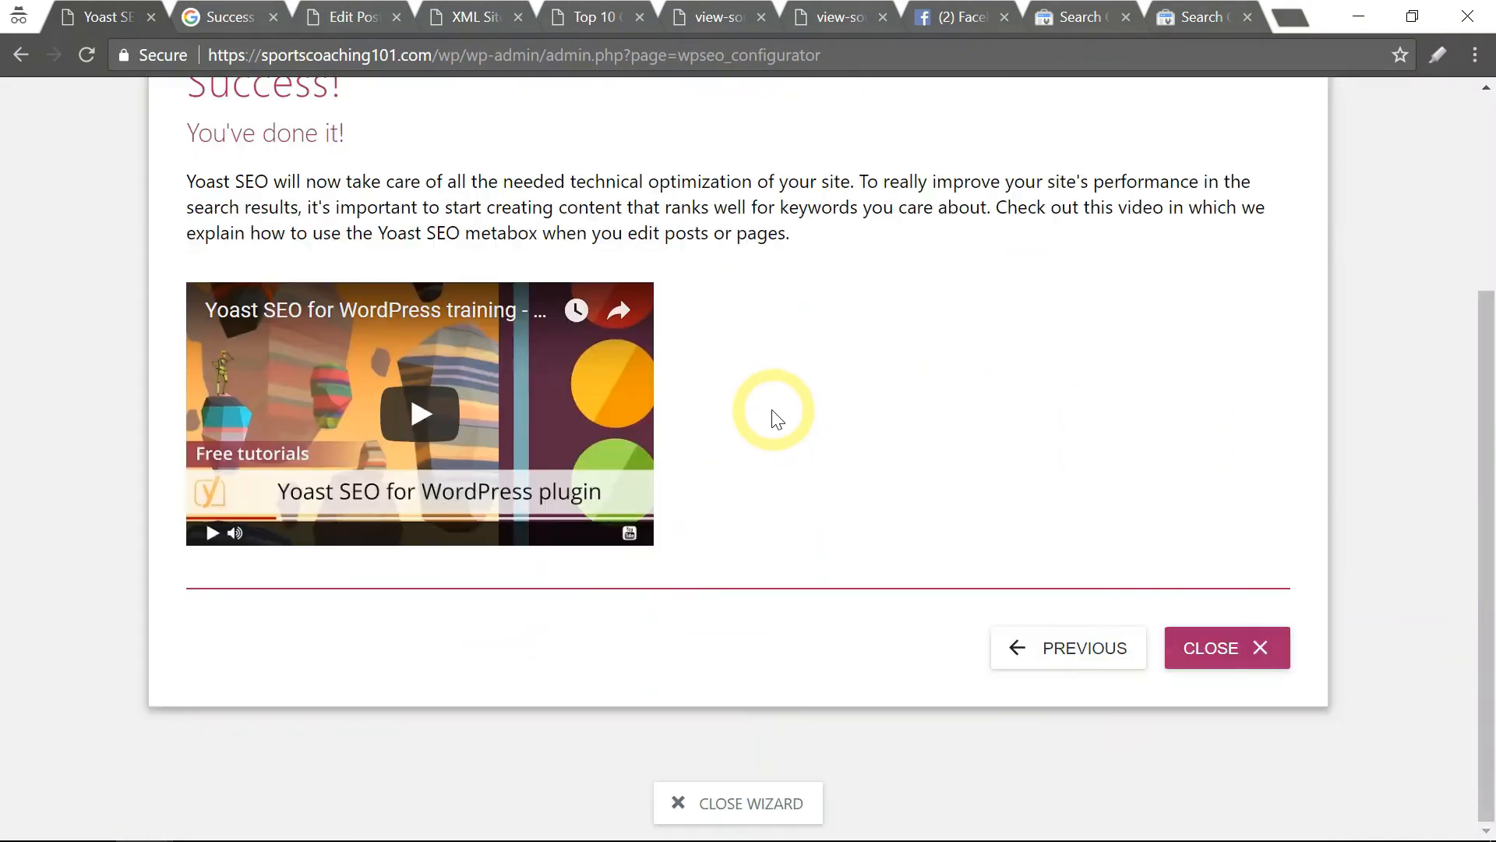
click(1209, 663)
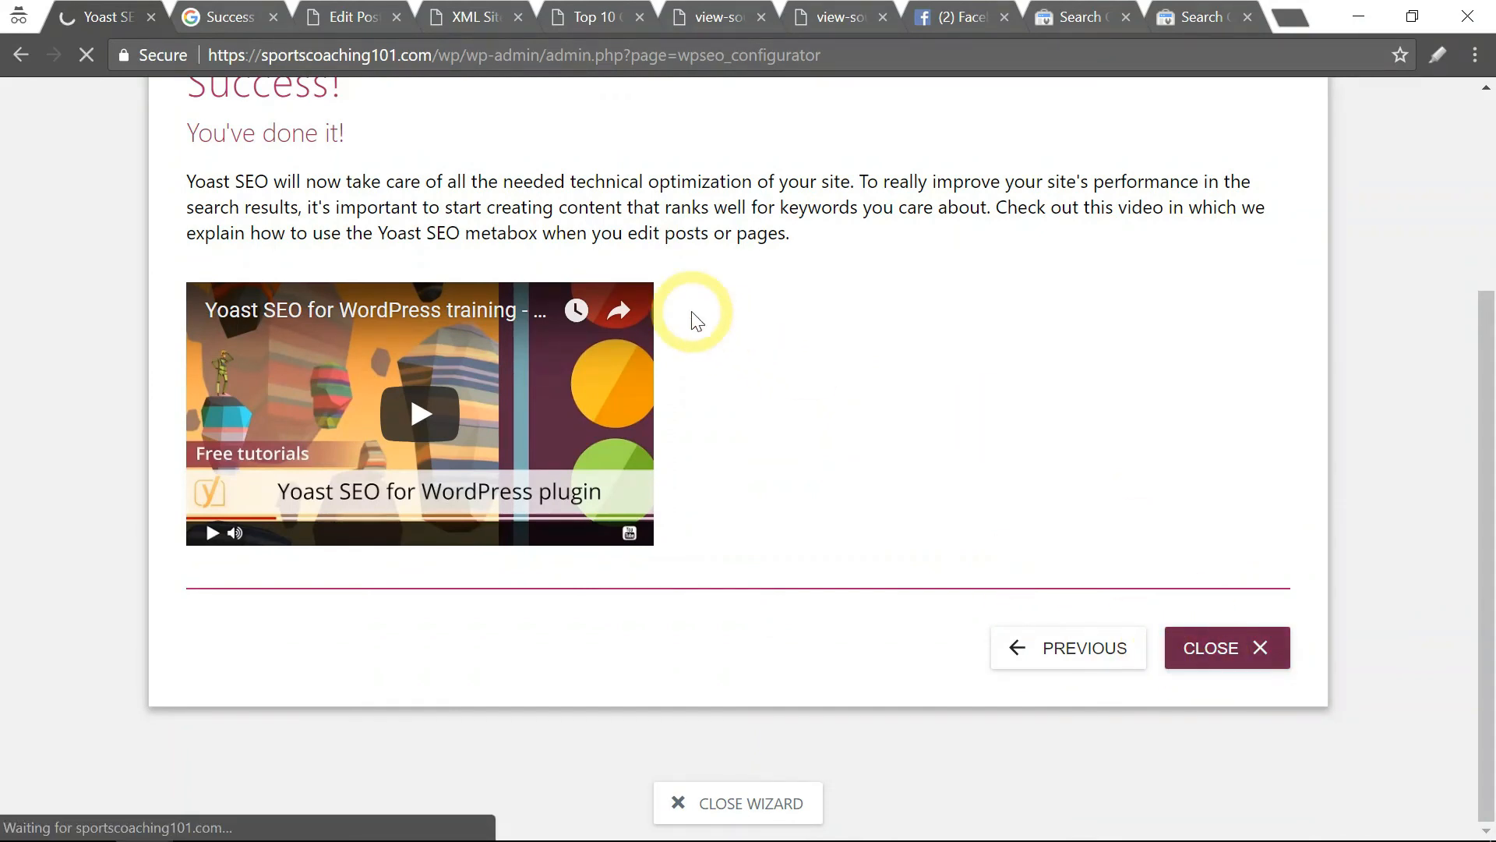